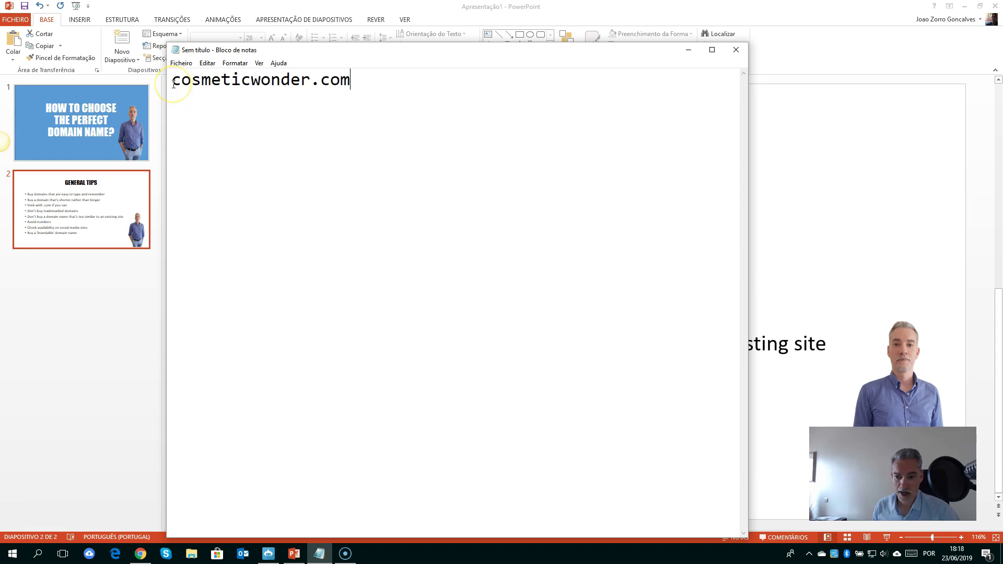
- Copy cosmeticwonder.com from the Notepad note and switch to the domain search on GoDaddy in Chrome
left_click_drag(173, 81, 357, 82)
key("ctrl+c")
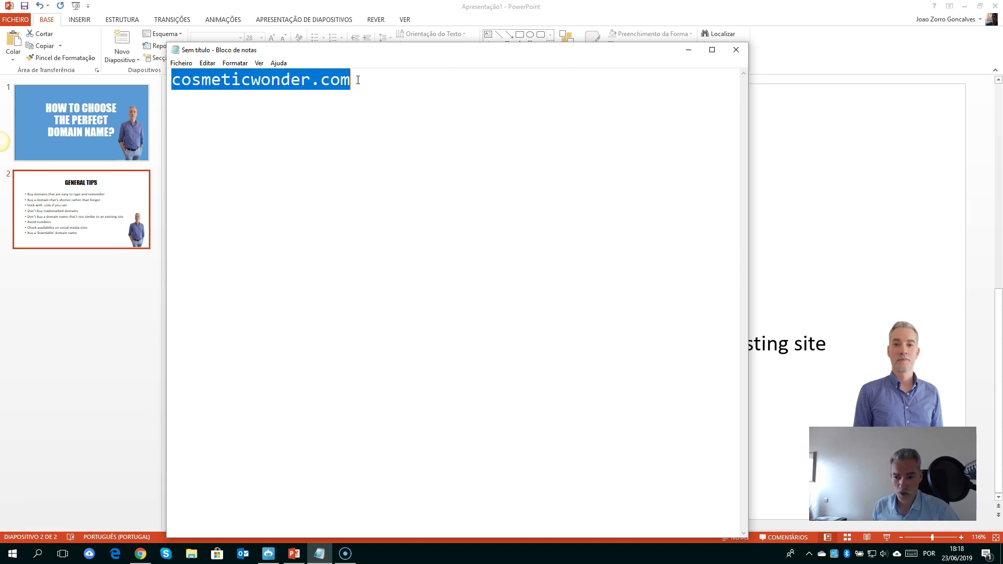
left_click(141, 553)
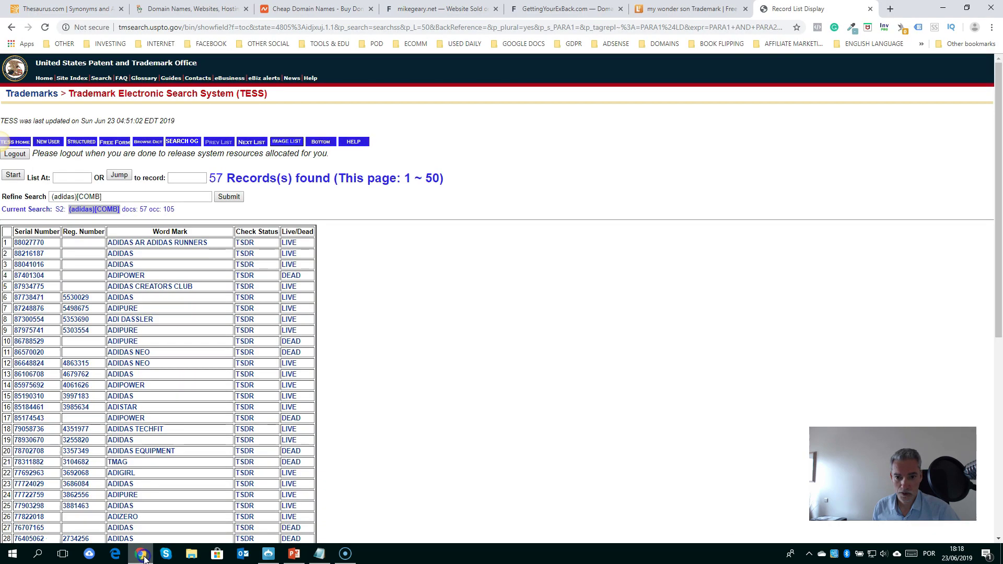
left_click(219, 9)
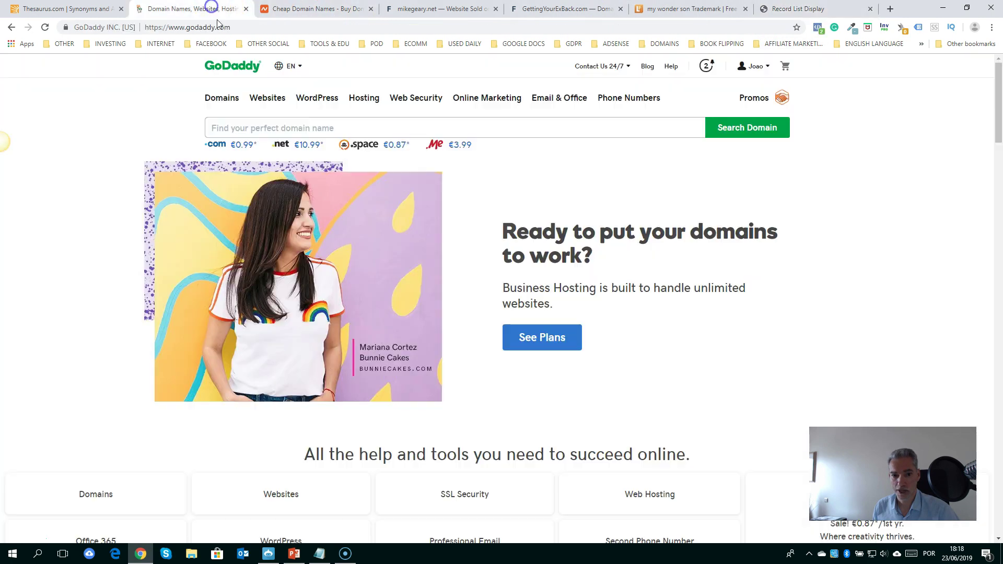
left_click(229, 127)
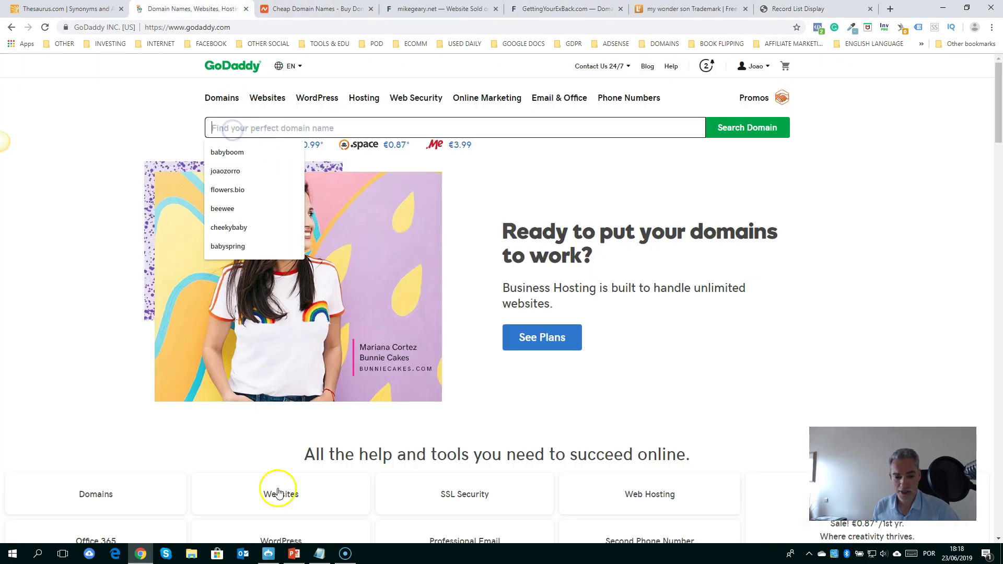
type("cost")
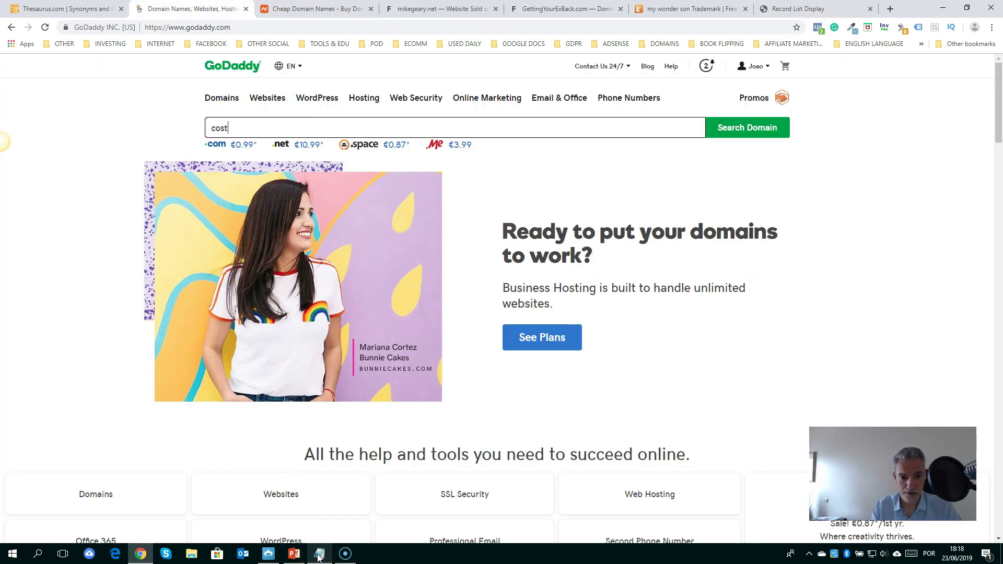
key("BackSpace")
key("BackSpace")
key("BackSpace")
key("BackSpace")
key("BackSpace")
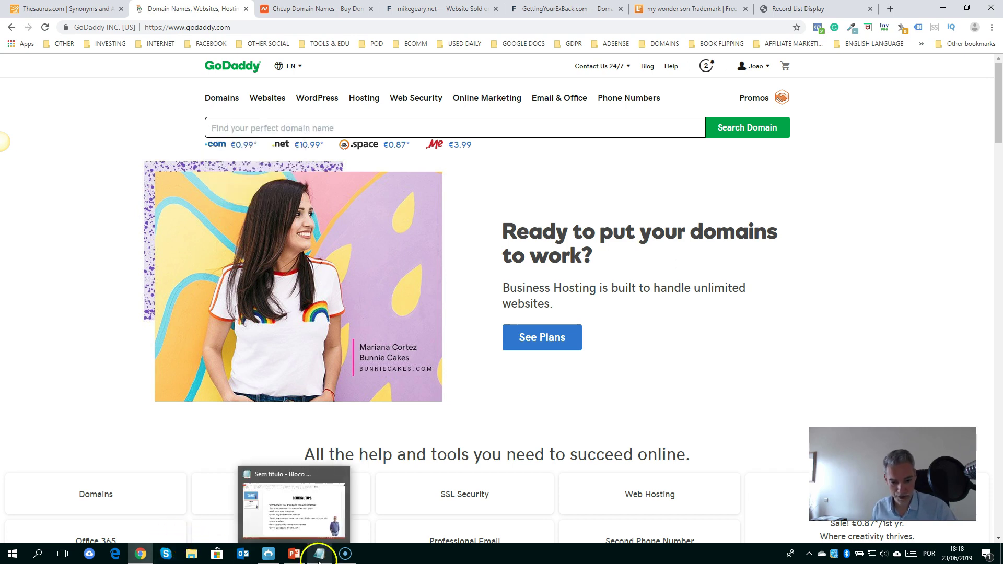
left_click(320, 553)
left_click(95, 154)
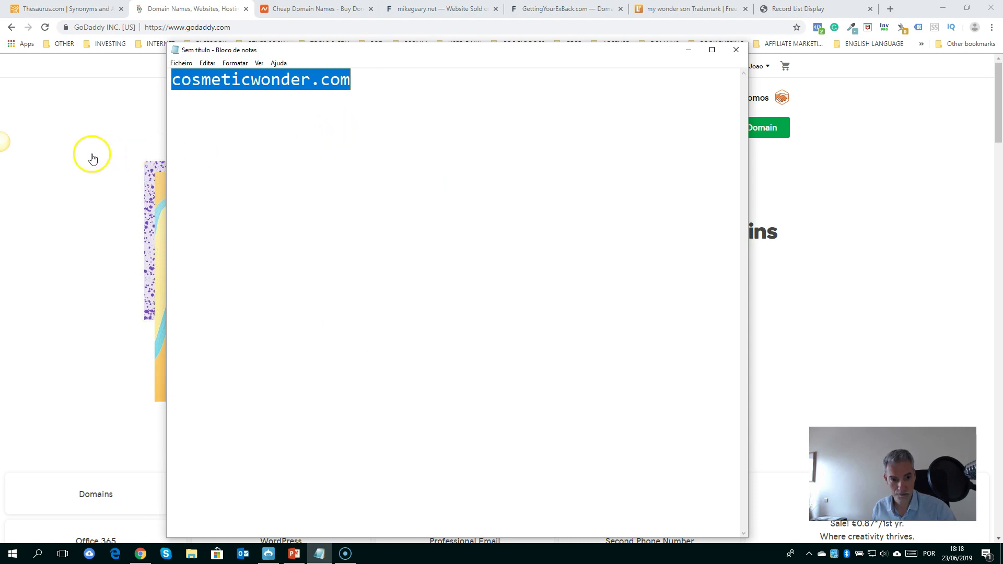
- Try to search GoDaddy for the copied domain cosmeticwonder.com
left_click(230, 128)
key("ctrl+v")
left_click(735, 131)
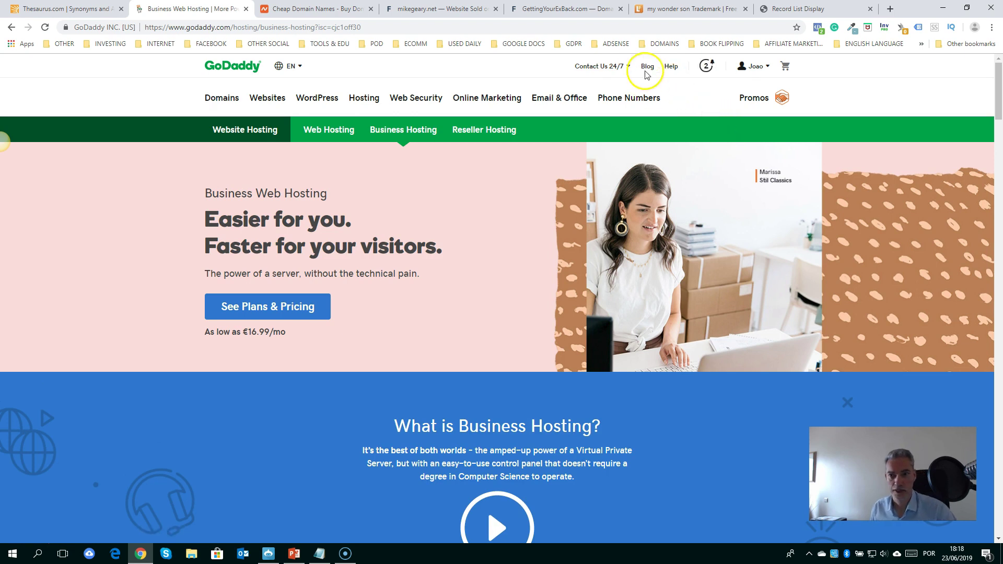
- Return to the GoDaddy home page and check the availability of cosmeticwonder.com
left_click(246, 69)
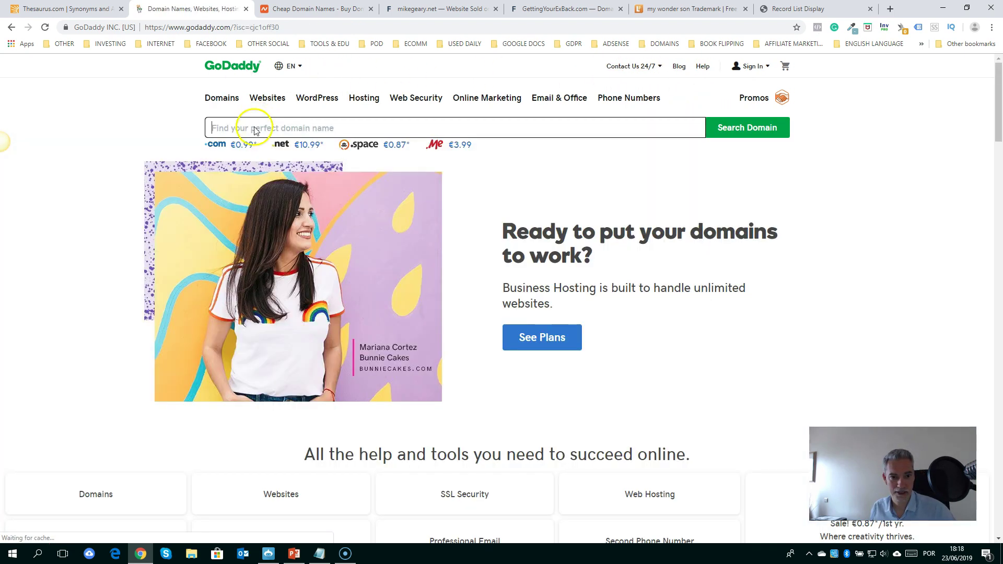
left_click(252, 128)
key("ctrl+v")
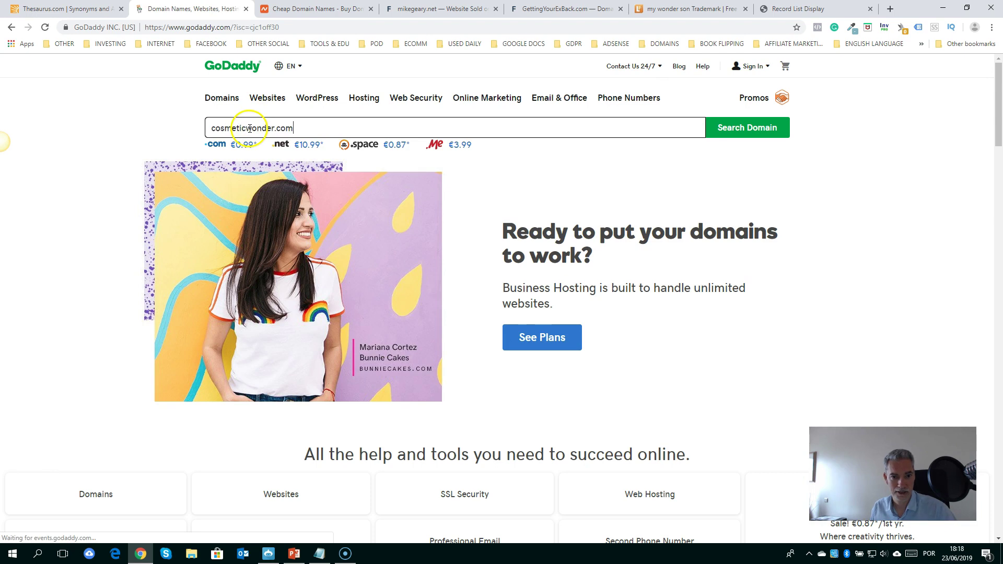
left_click(731, 134)
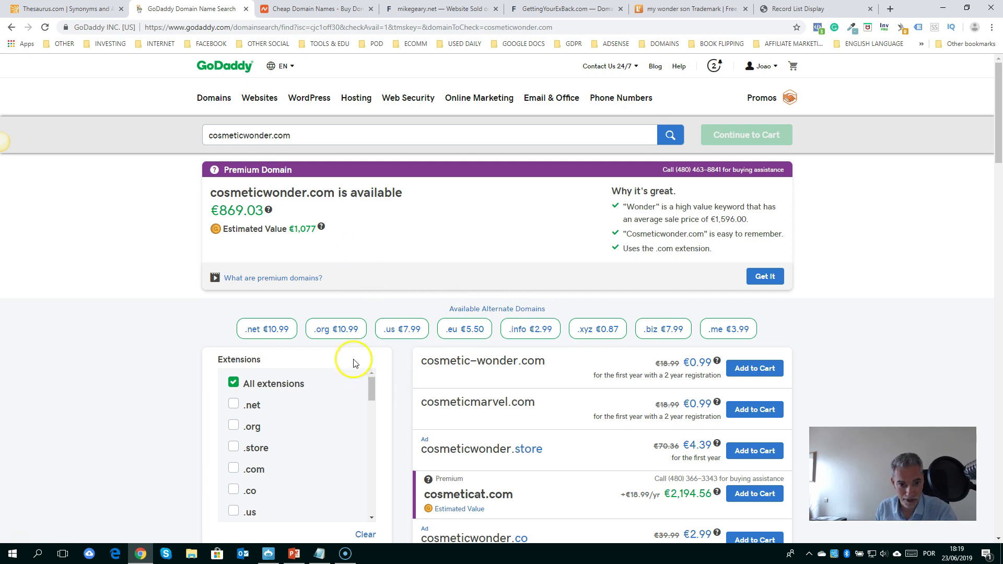
- Pick out the word "wonder" in the Notepad domain name and look up its synonyms on Thesaurus.com
left_click(320, 554)
left_click(301, 133)
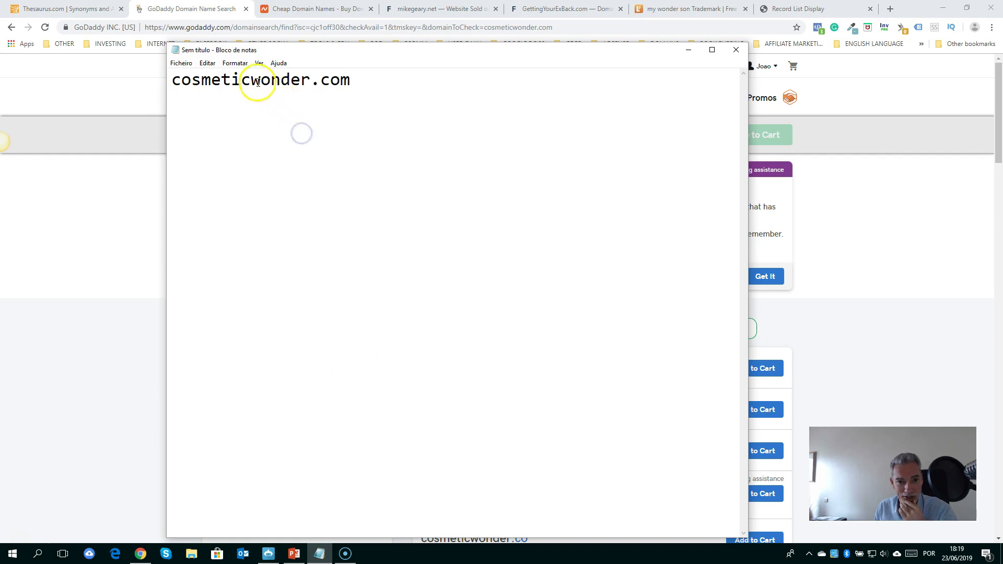
left_click_drag(251, 80, 308, 80)
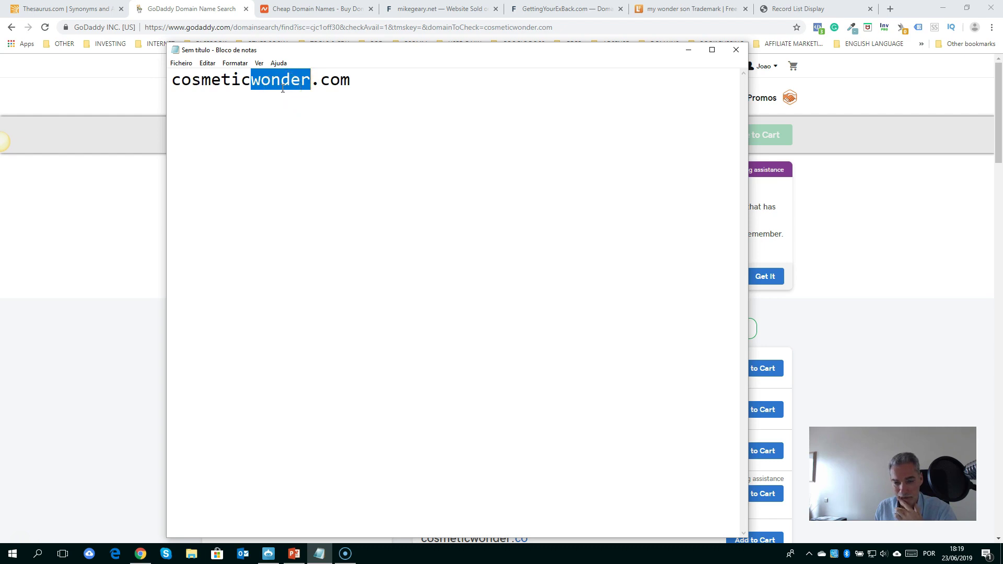
left_click(83, 12)
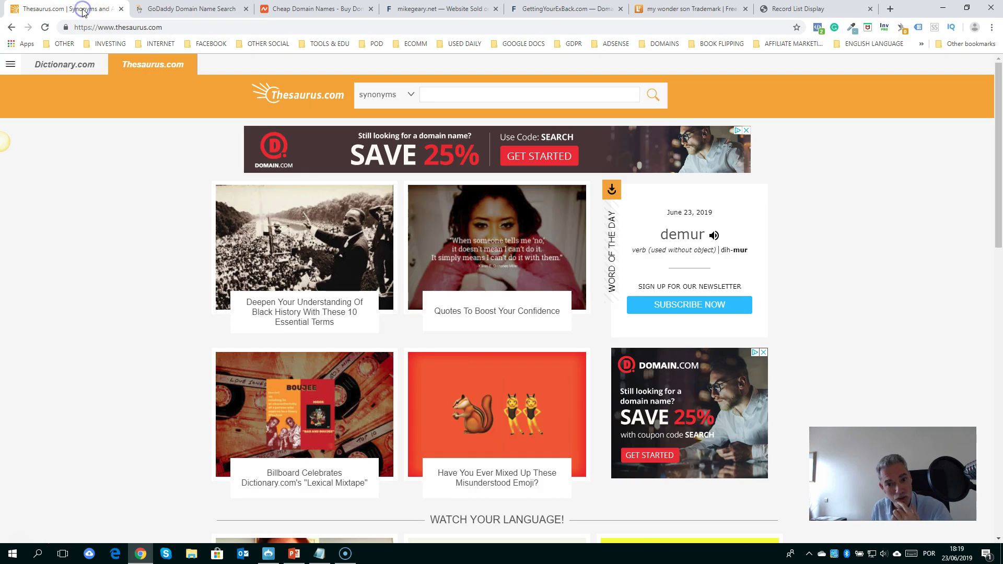
left_click(472, 95)
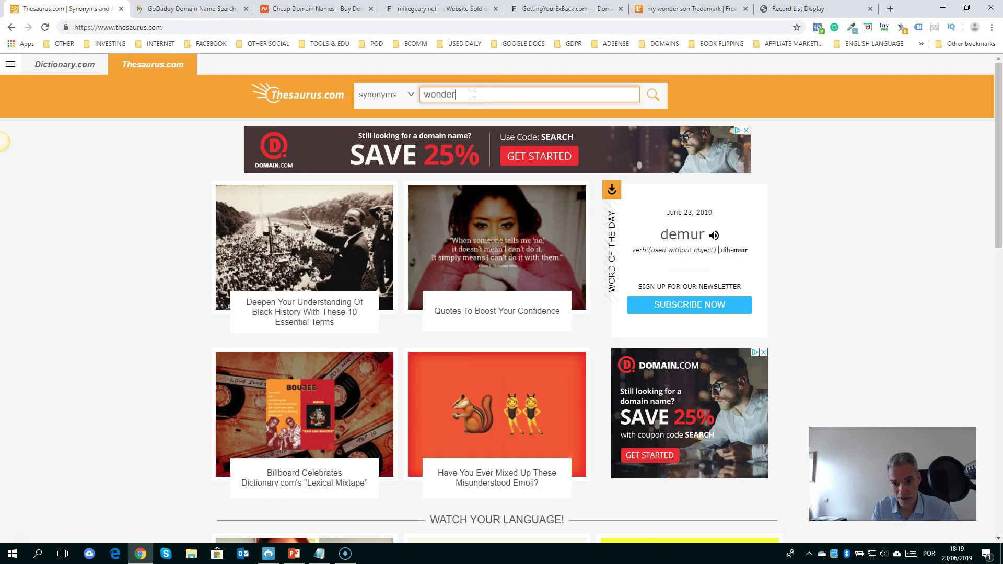
key("Return")
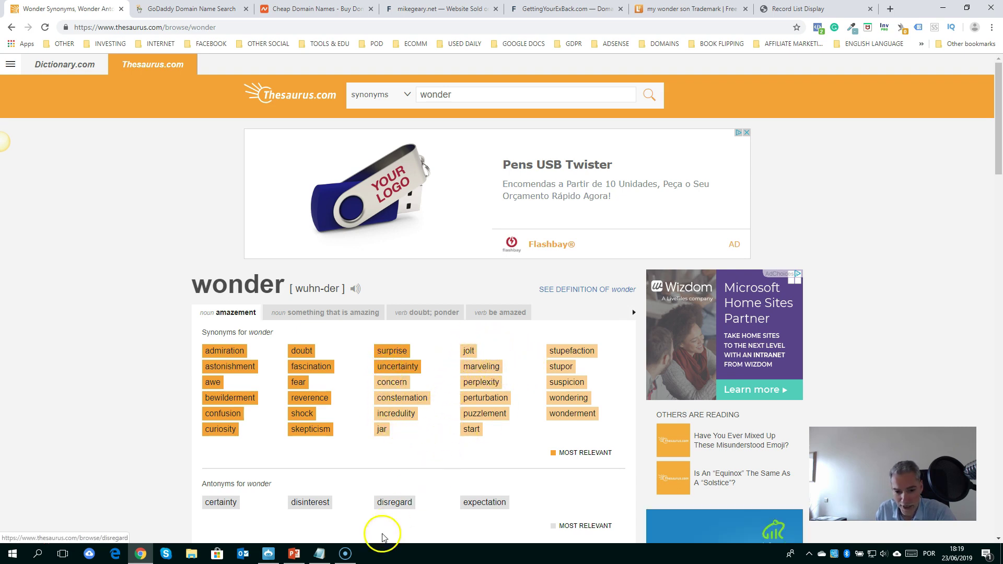
- Add cosmeticmarvel.com on a new line below cosmeticwonder.com in the Notepad note
left_click(319, 553)
left_click(367, 85)
key("Return")
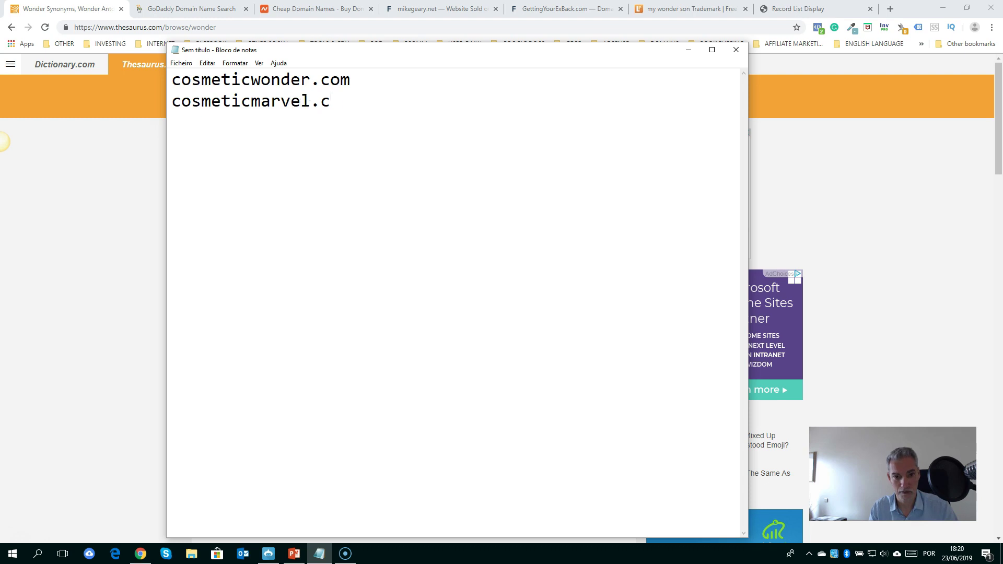
type("cosmeticmarvel.com")
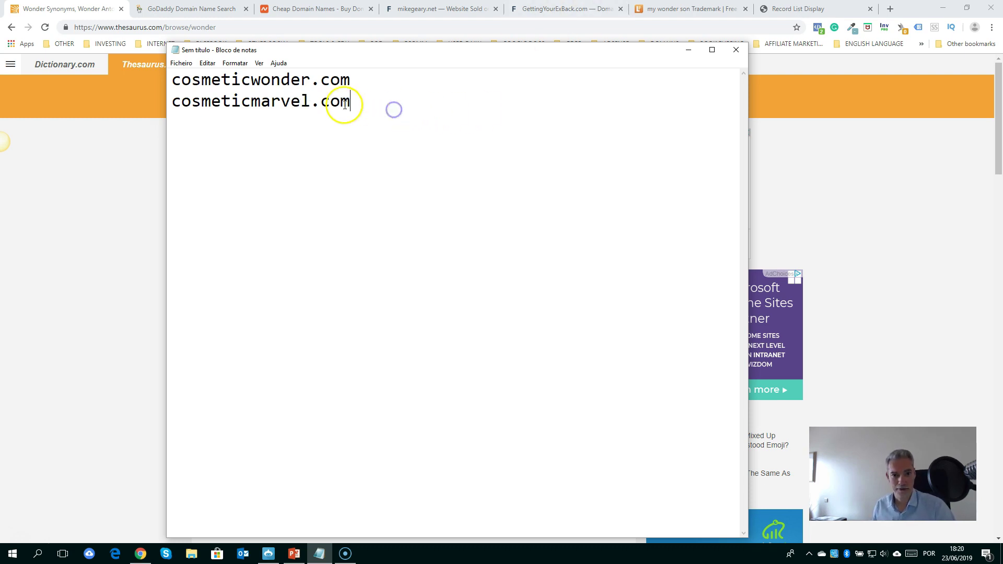
left_click_drag(350, 102, 167, 103)
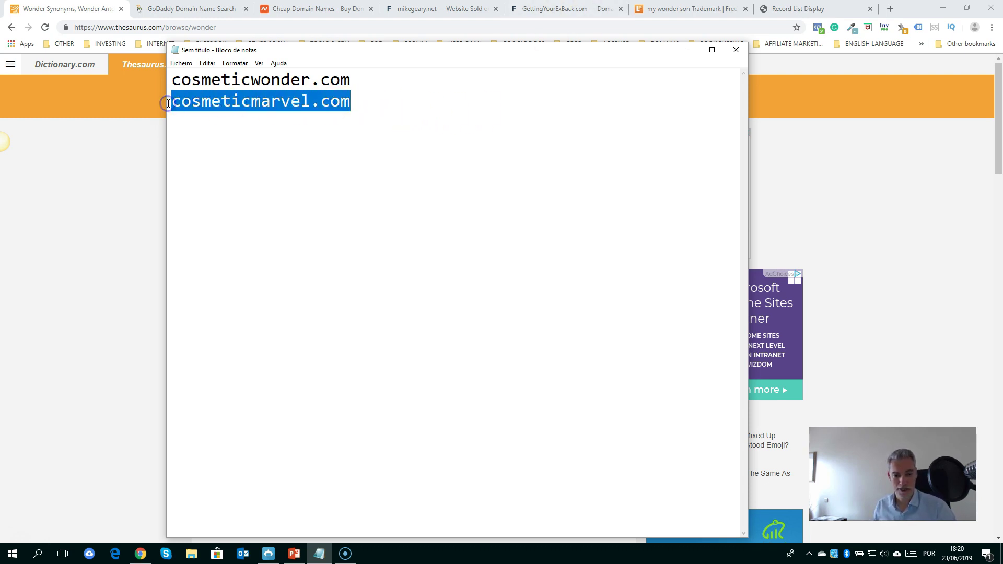
left_click(353, 101)
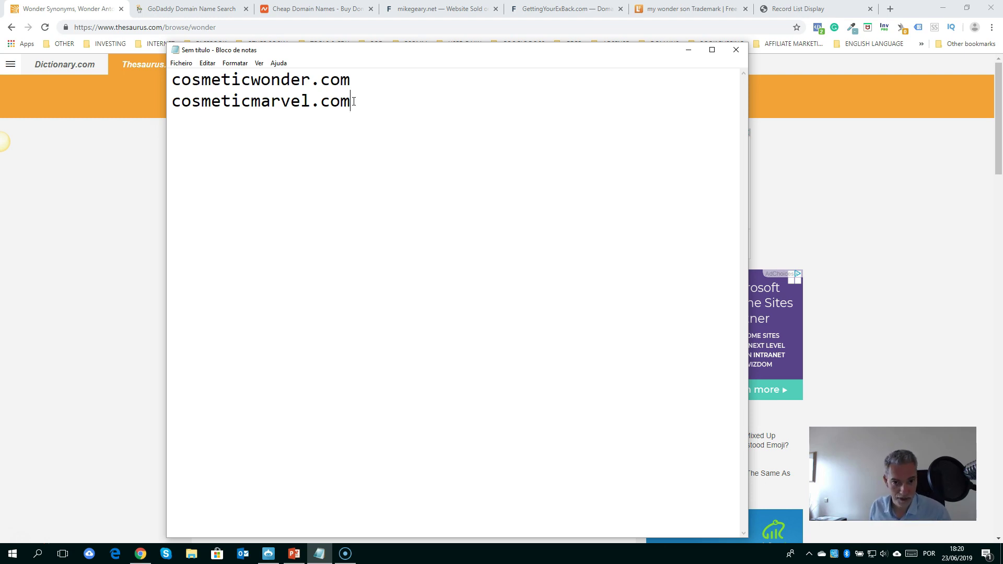
- Copy cosmeticmarvel.com from Notepad, check its availability on GoDaddy and highlight its first-year price
left_click_drag(351, 103, 162, 97)
key("ctrl+c")
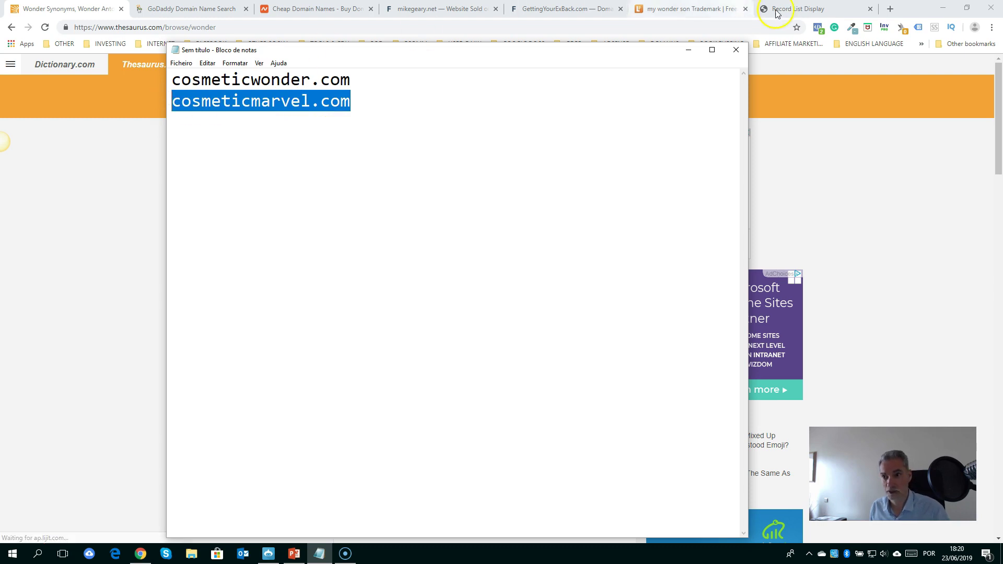
left_click(714, 11)
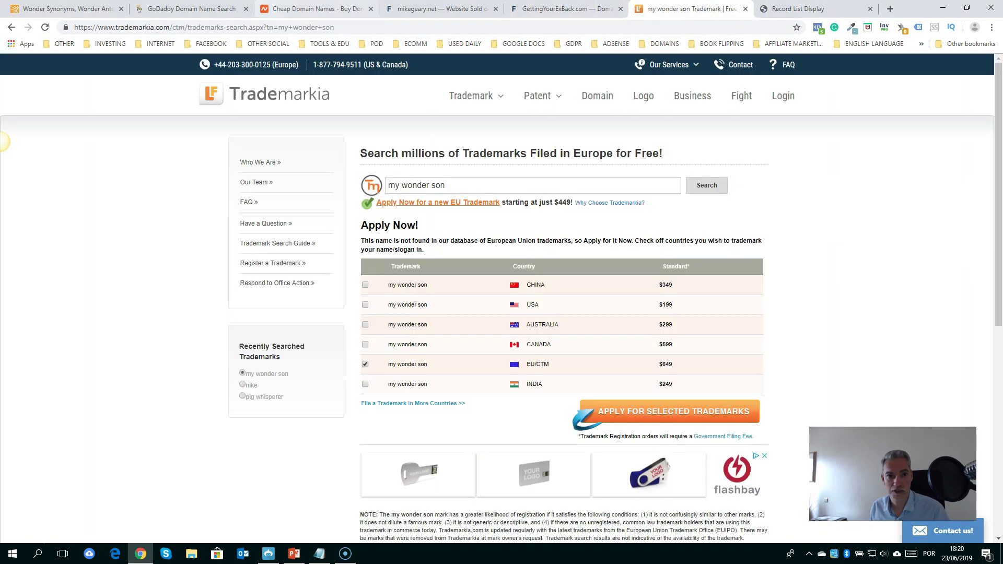
left_click(157, 7)
left_click_drag(306, 135, 179, 135)
key("ctrl+v")
left_click(671, 135)
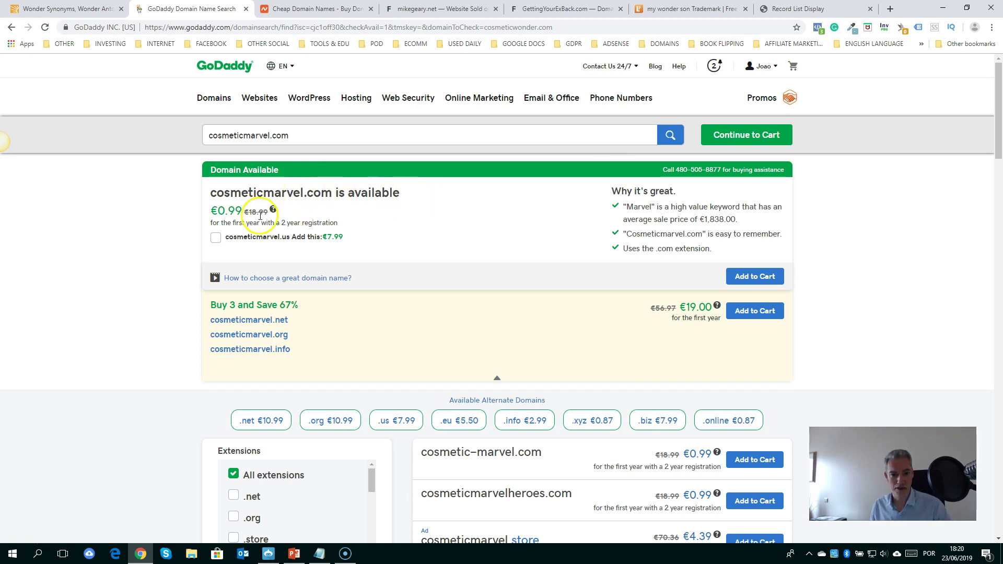
left_click_drag(209, 211, 241, 210)
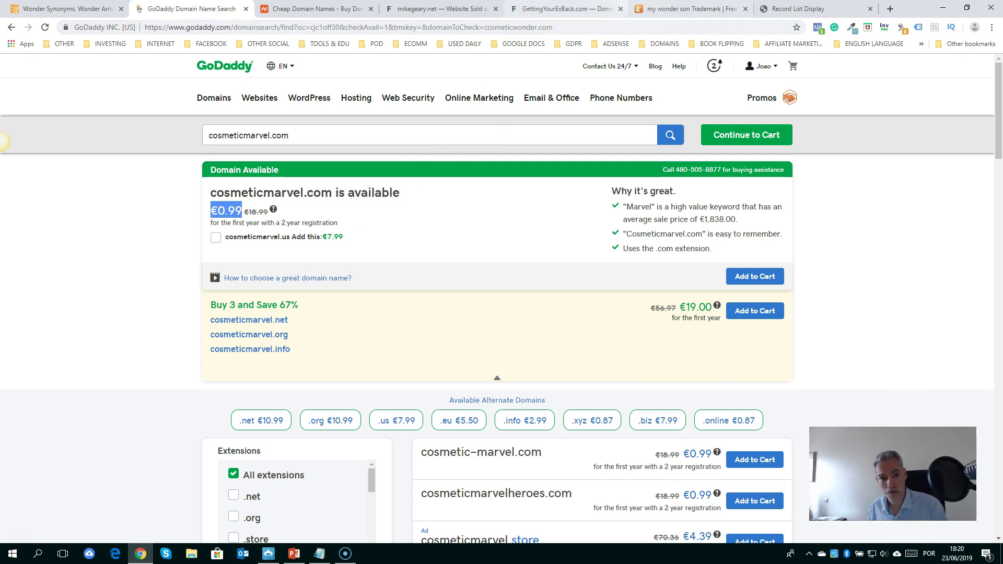
- Copy cosmeticmarvel without the extension from the domain search and search Trademarkia for European trademarks with that name
left_click(271, 136)
left_click_drag(271, 136, 164, 141)
key("ctrl+c")
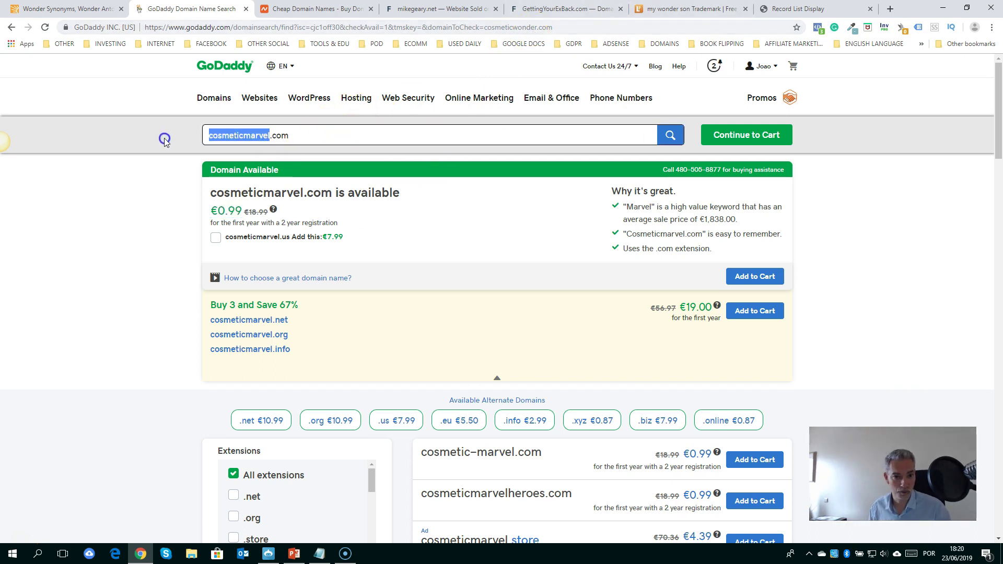
left_click(701, 10)
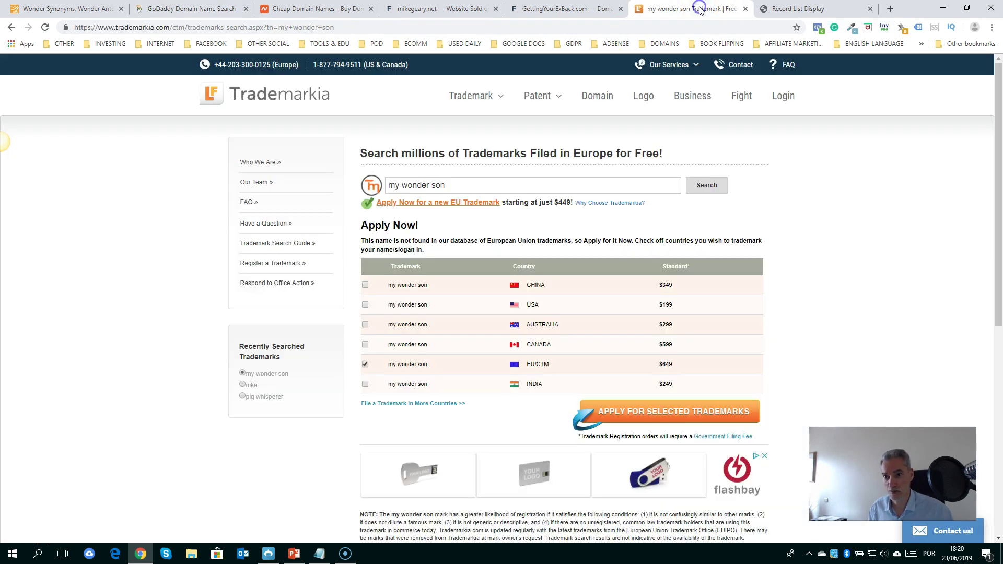
triple_click(449, 186)
key("ctrl+v")
left_click(707, 190)
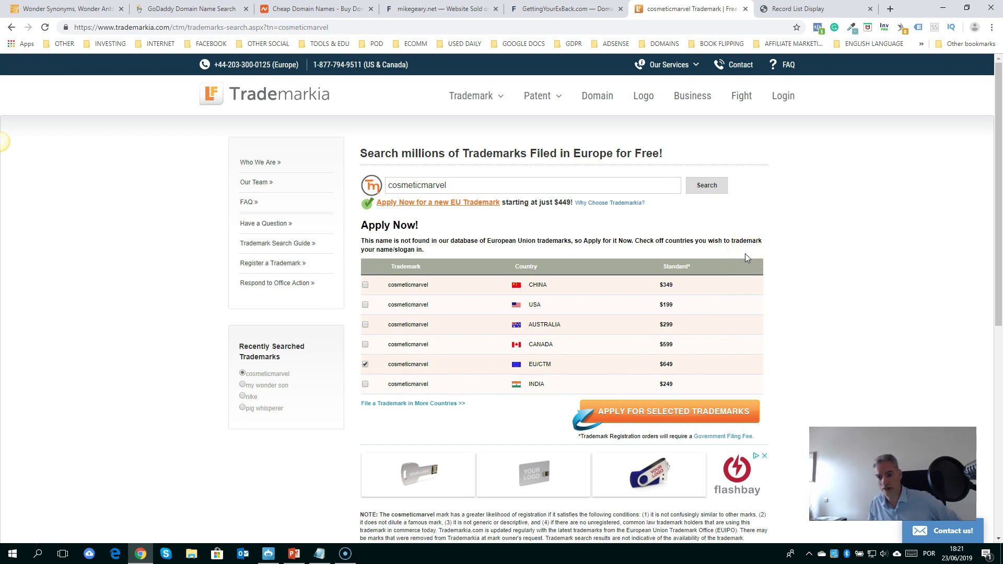
- Examine the synonyms and related words for "wonder" on Thesaurus.com
left_click(81, 10)
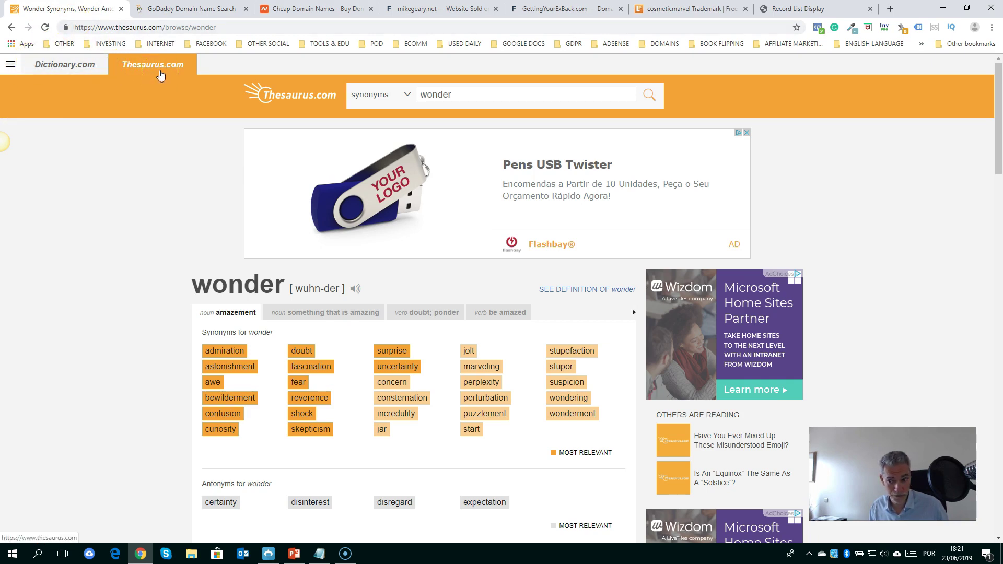
left_click(471, 94)
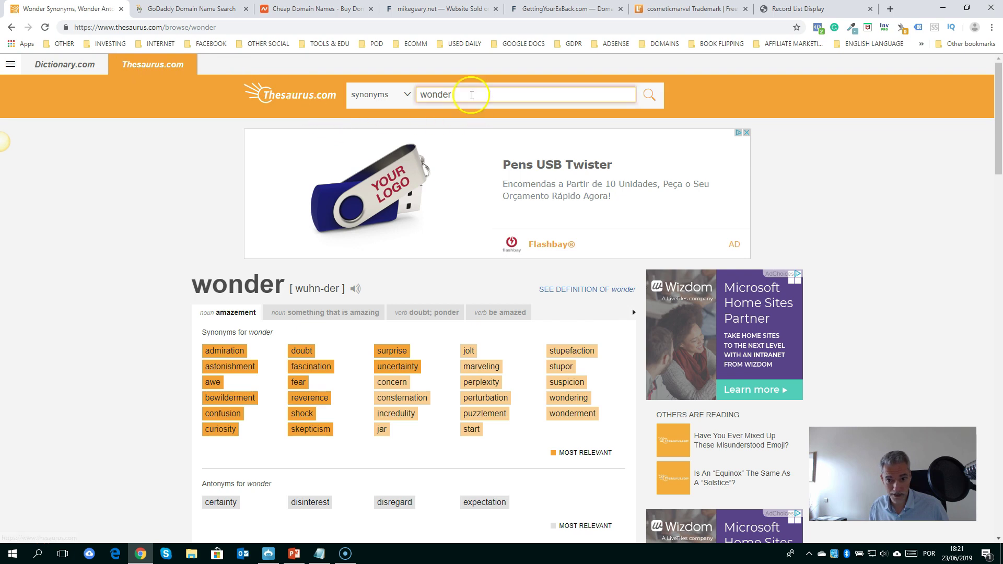
scroll(502, 320, "down", 3)
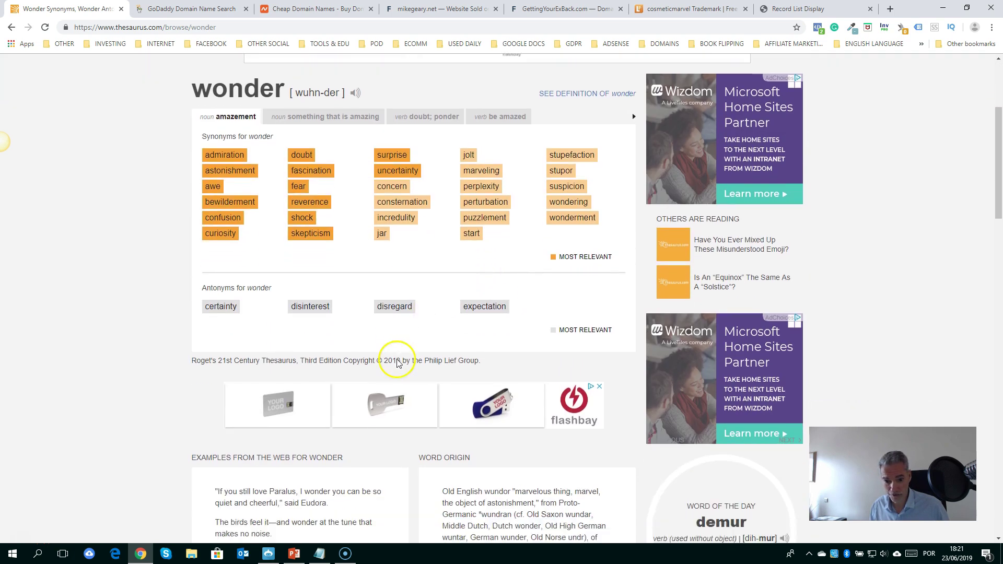
scroll(397, 362, "down", 6)
scroll(399, 363, "down", 1)
scroll(399, 362, "up", 1)
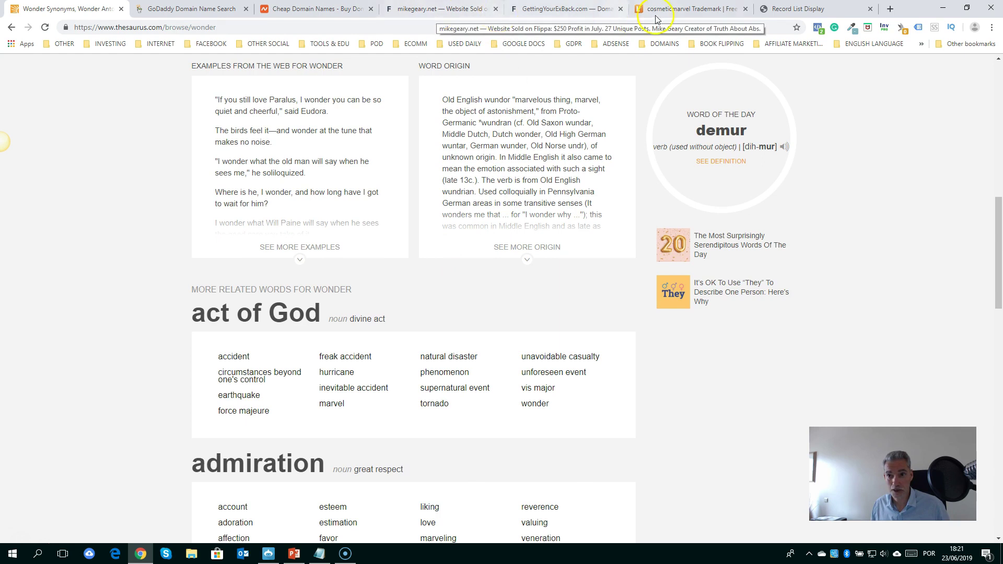
- View Namecheap's home page as an alternative registrar and return to the GoDaddy results for cosmeticmarvel.com
left_click(183, 10)
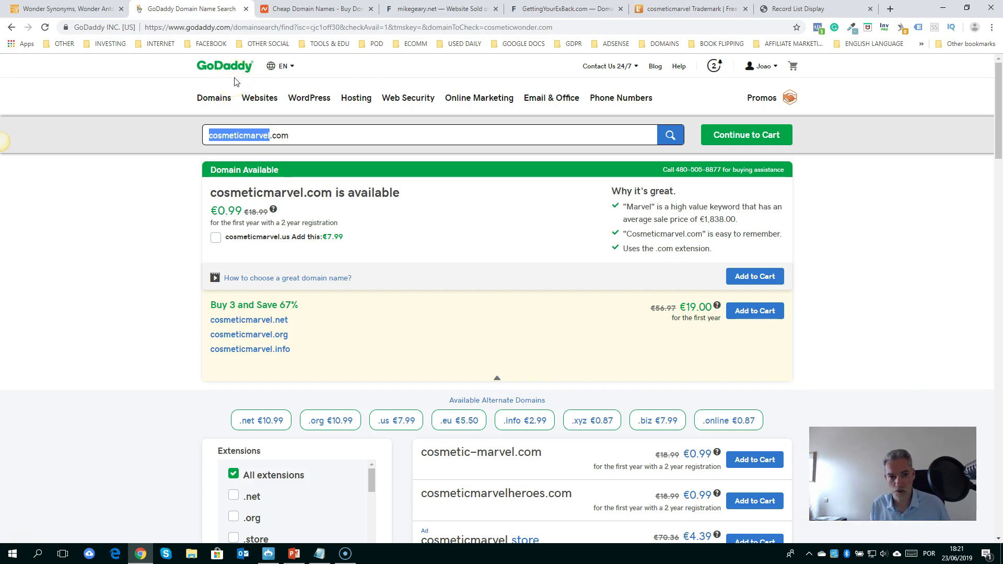
left_click(319, 9)
mouse_move(190, 84)
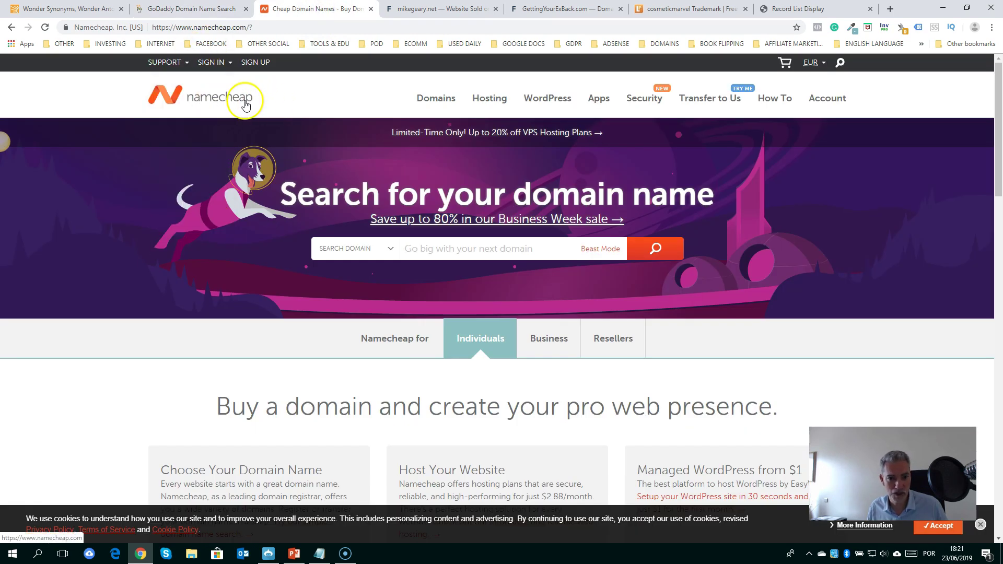
left_click(209, 9)
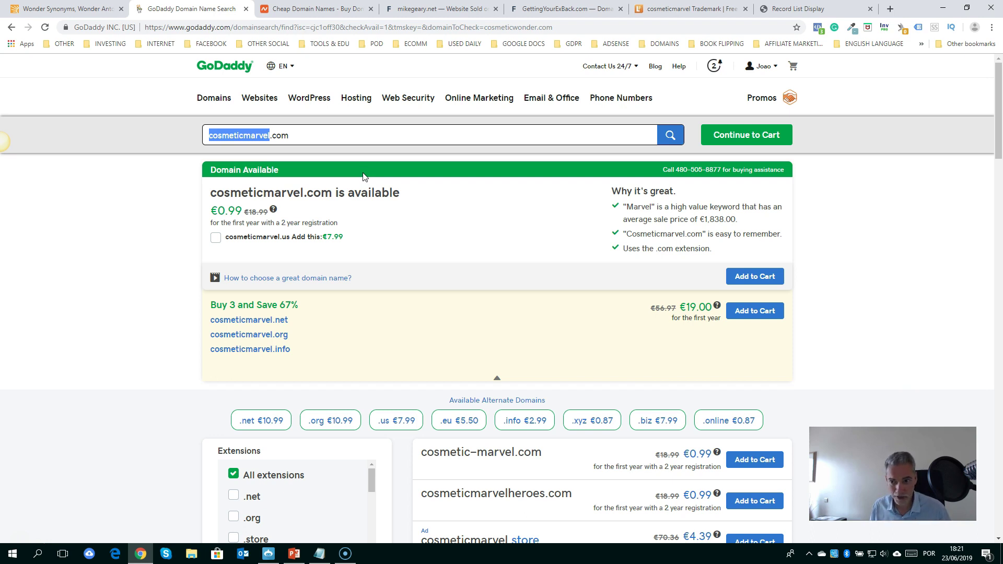
left_click(289, 136)
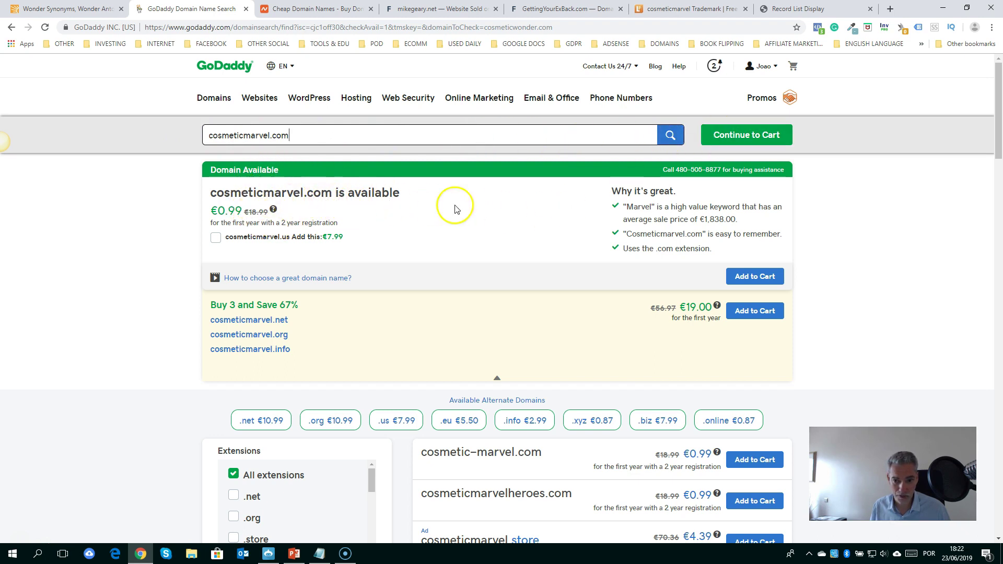
- Add cosmeticmarvel.com to the cart, choose Basic Privacy Protection without an email plan, and continue to the cart
left_click(752, 279)
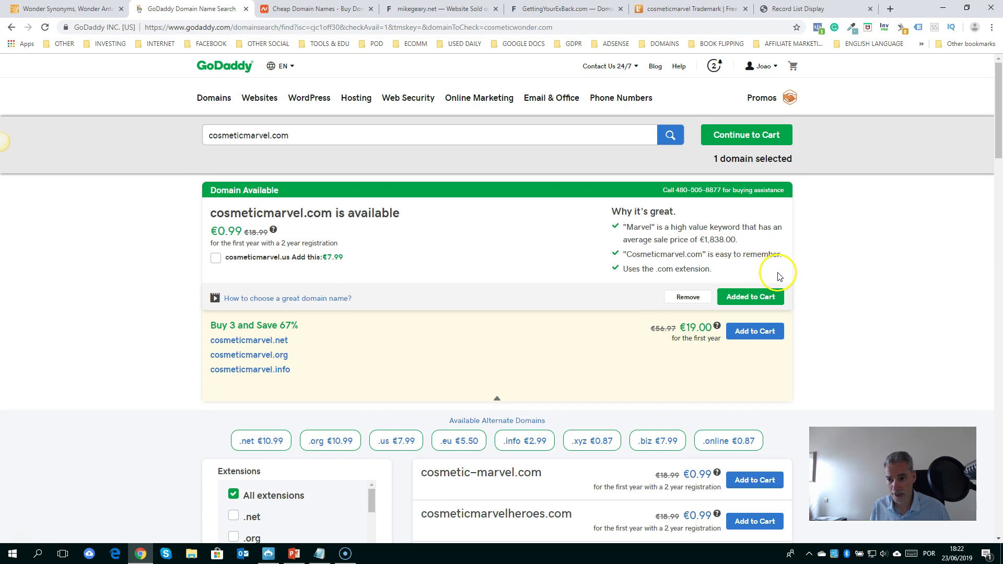
left_click(752, 138)
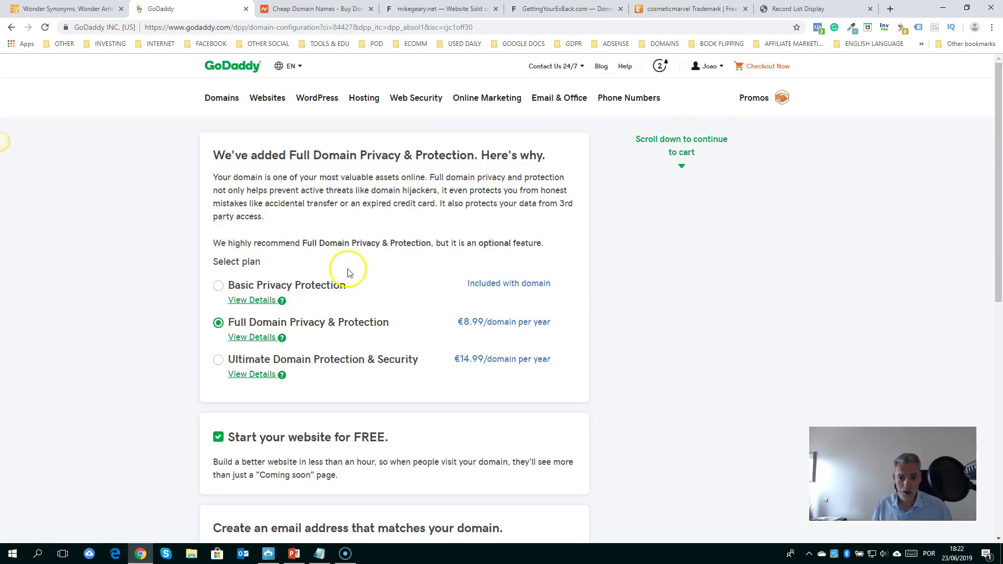
scroll(349, 273, "down", 2)
scroll(351, 270, "up", 1)
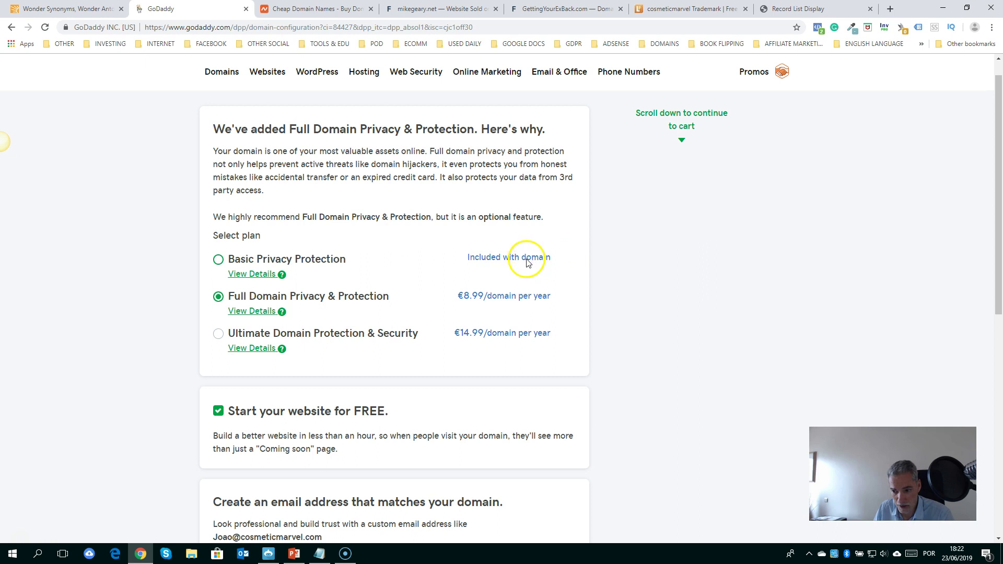
left_click(218, 260)
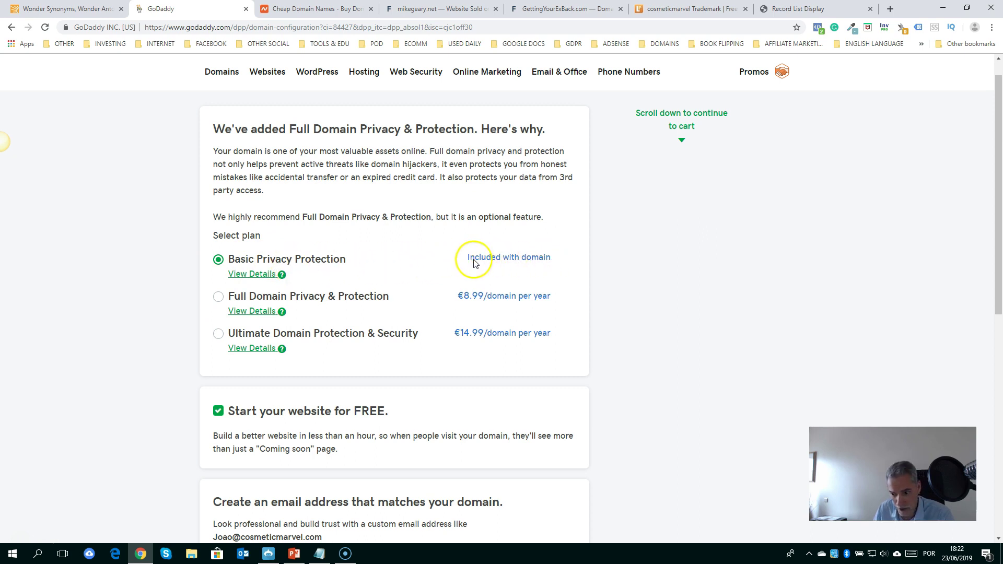
scroll(493, 263, "down", 3)
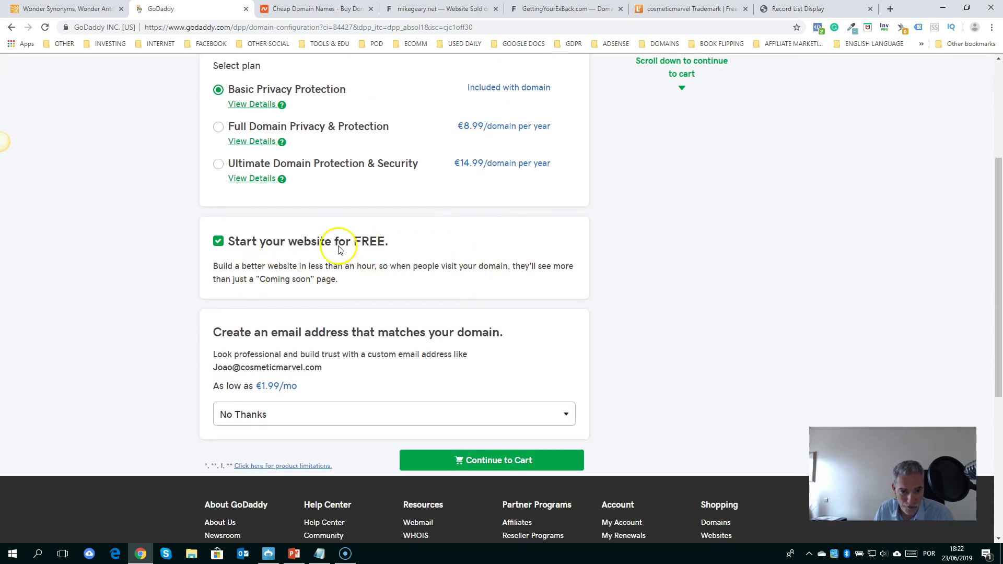
scroll(357, 249, "down", 2)
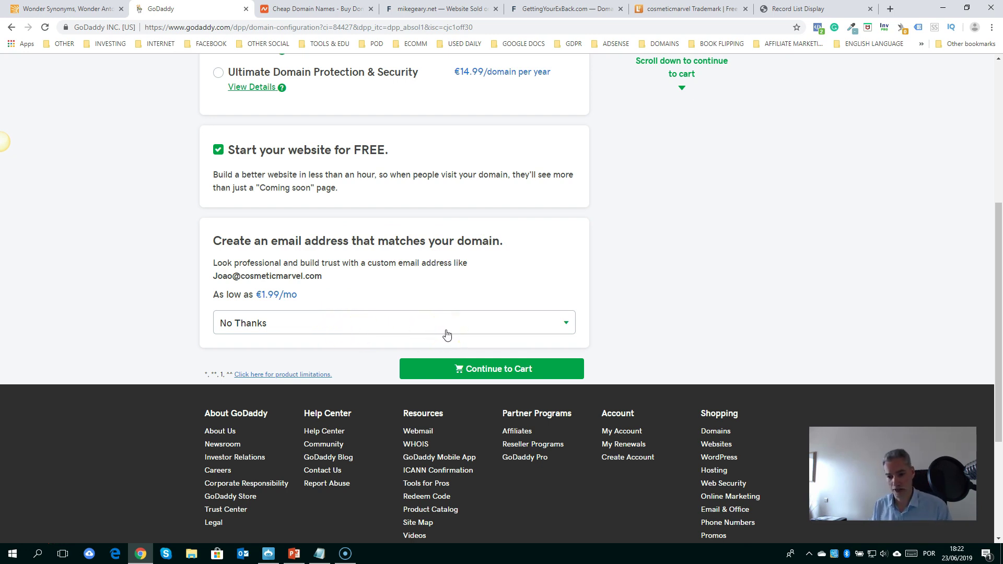
left_click(493, 371)
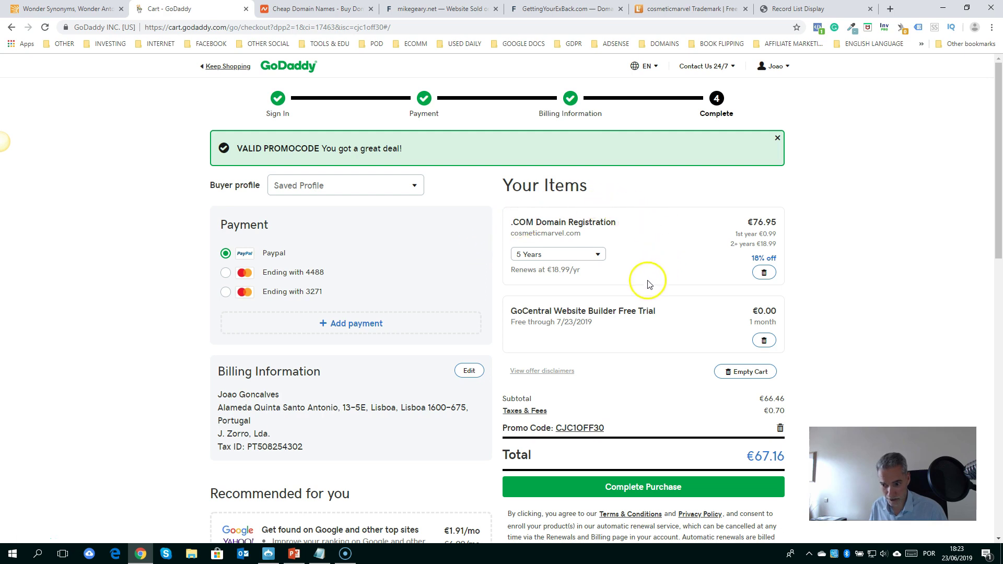
- Set the cosmeticmarvel.com registration term to 1 Year and review the cart total
left_click(555, 257)
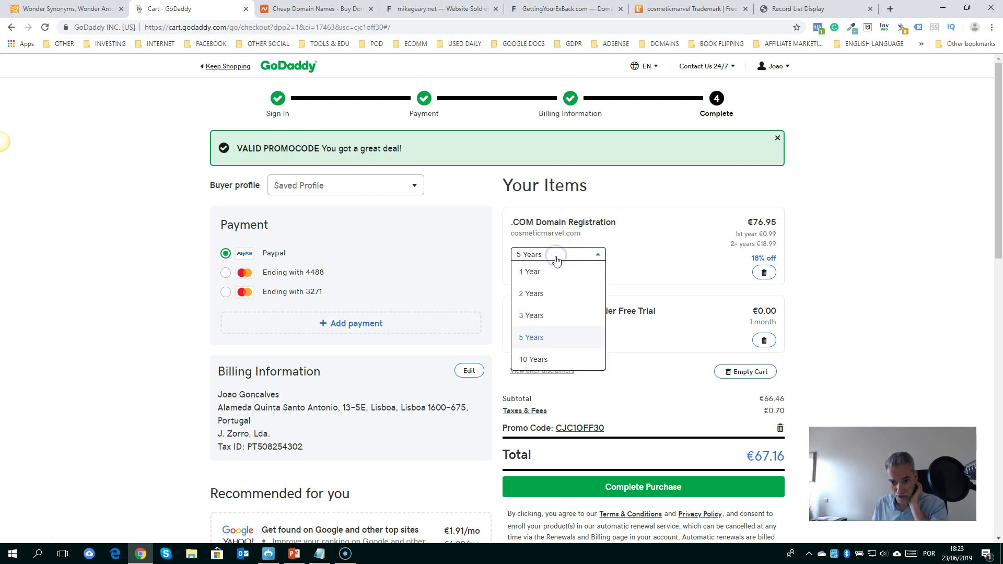
left_click(532, 272)
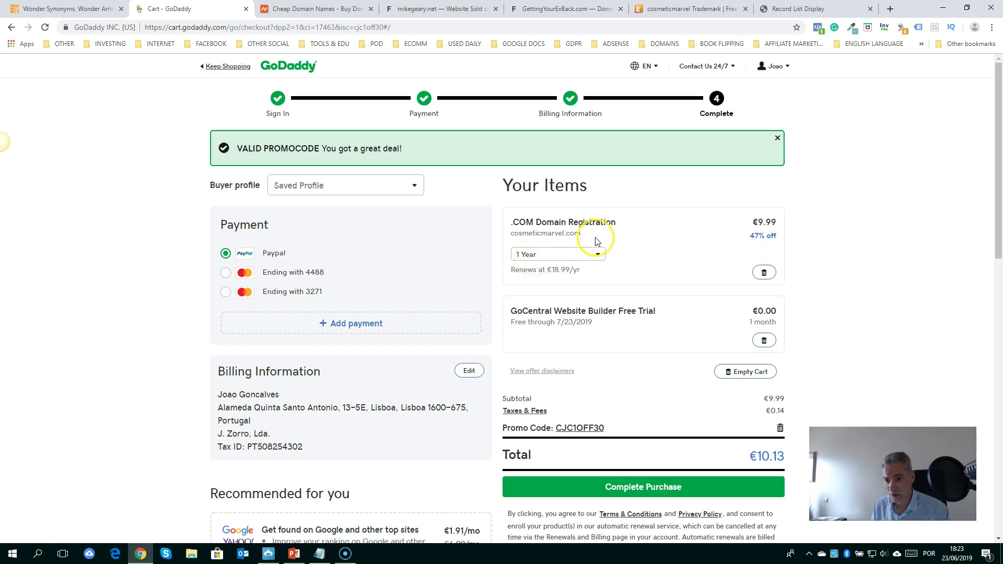
scroll(787, 234, "down", 2)
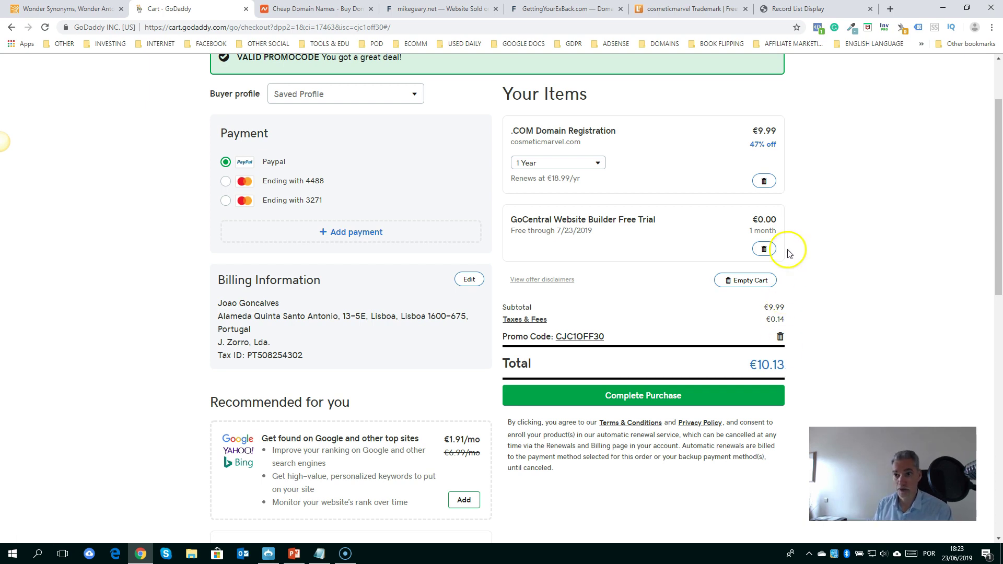
- Search Google for "godaddy coupons june 2019" in a new browser tab
left_click(889, 12)
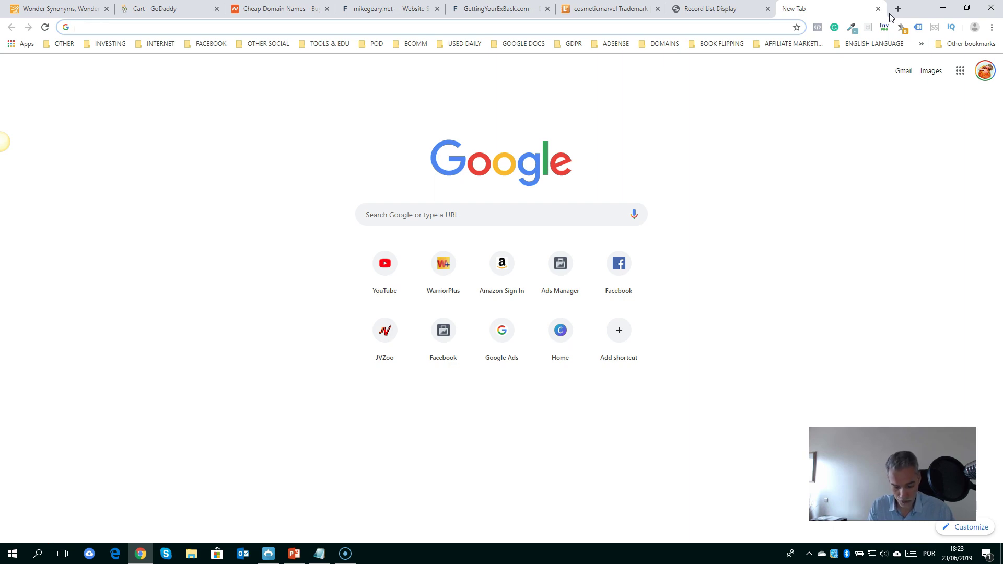
type("g")
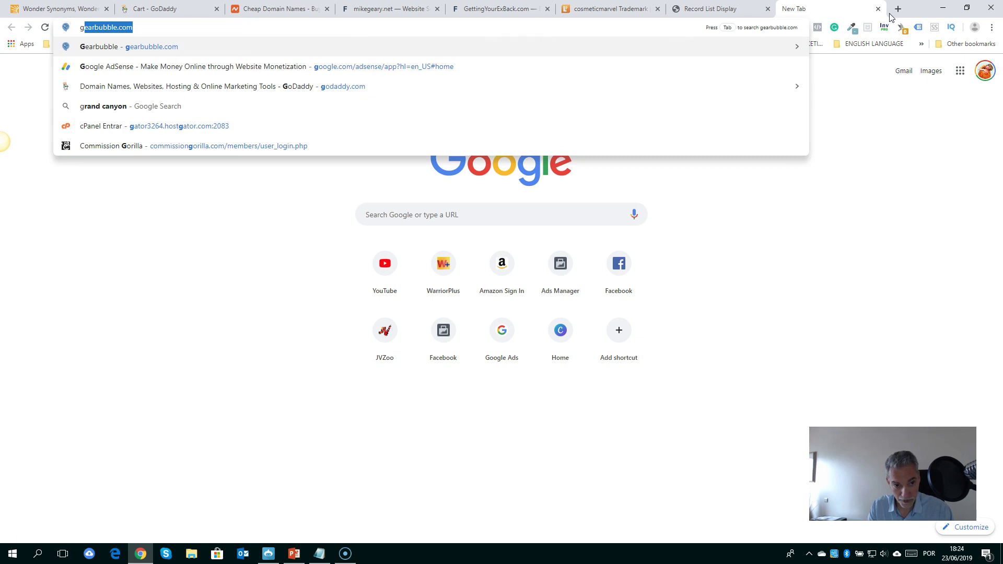
type("odaddy co")
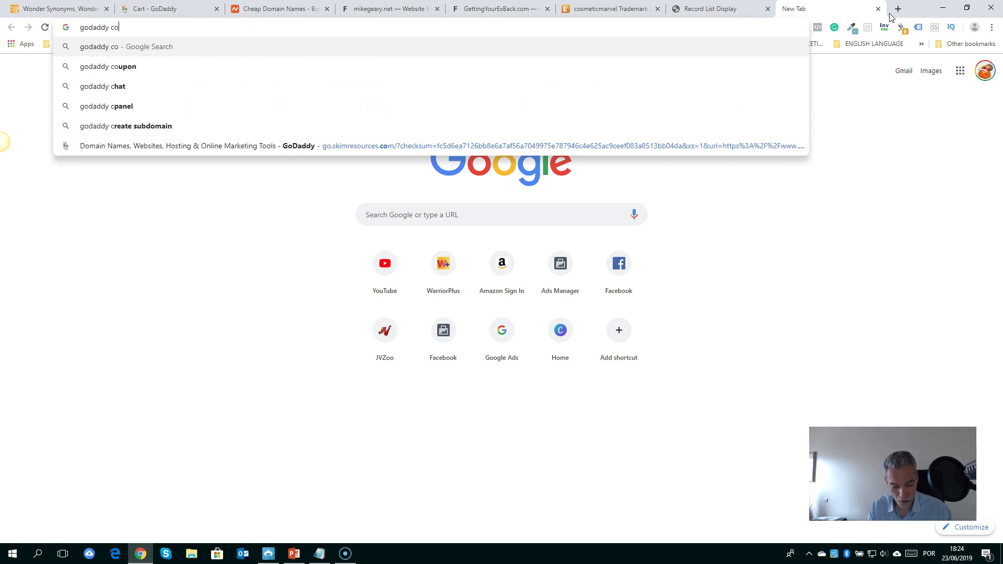
type("upons")
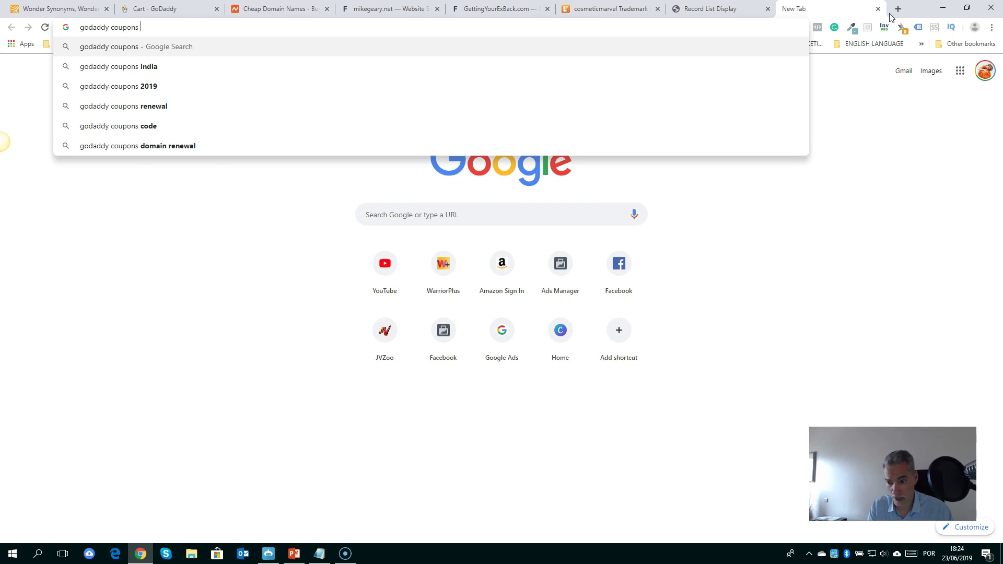
type(" june 2019")
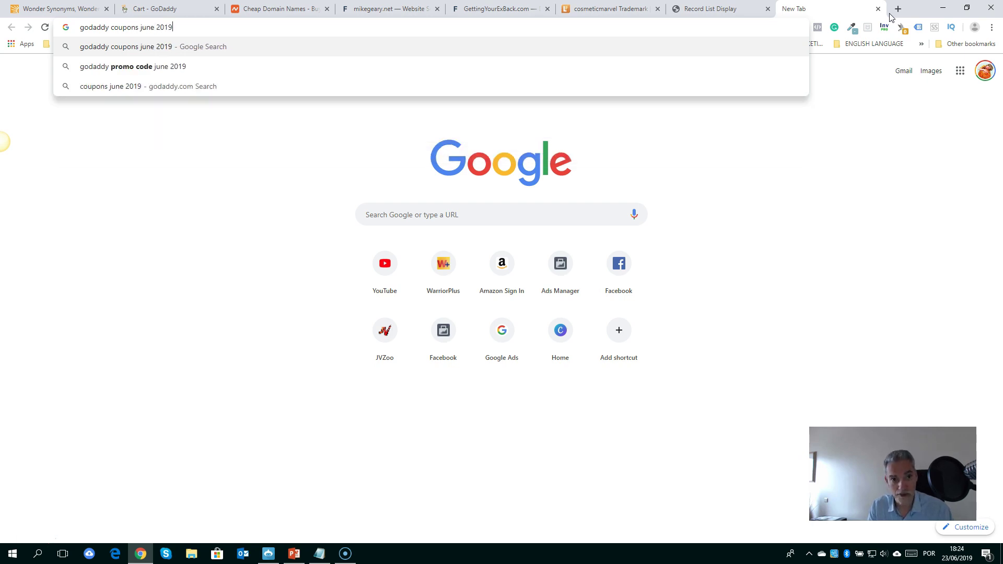
key("Return")
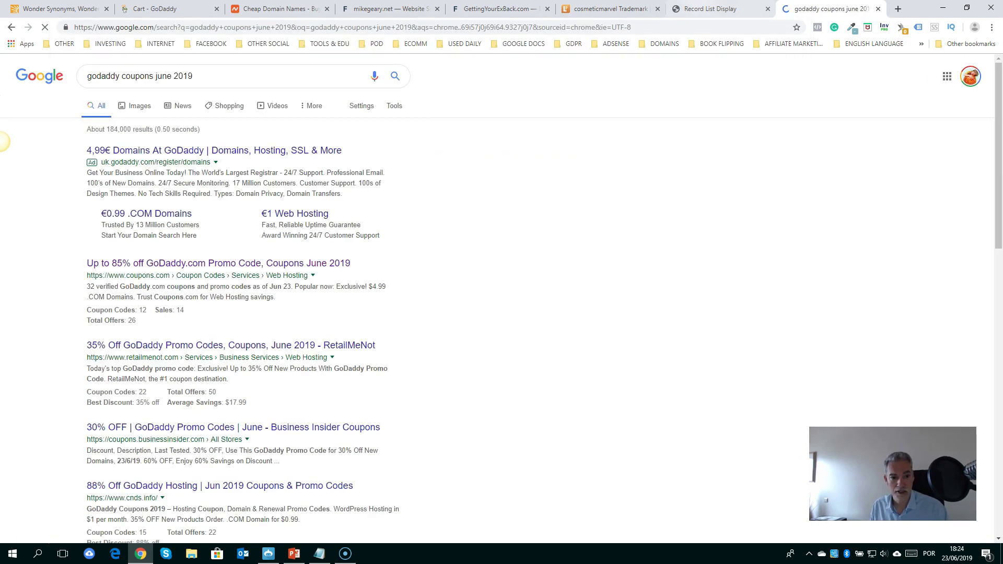
- Open the Coupons.com and RetailMeNot search results for GoDaddy promo codes in separate new tabs
right_click(194, 256)
left_click(214, 263)
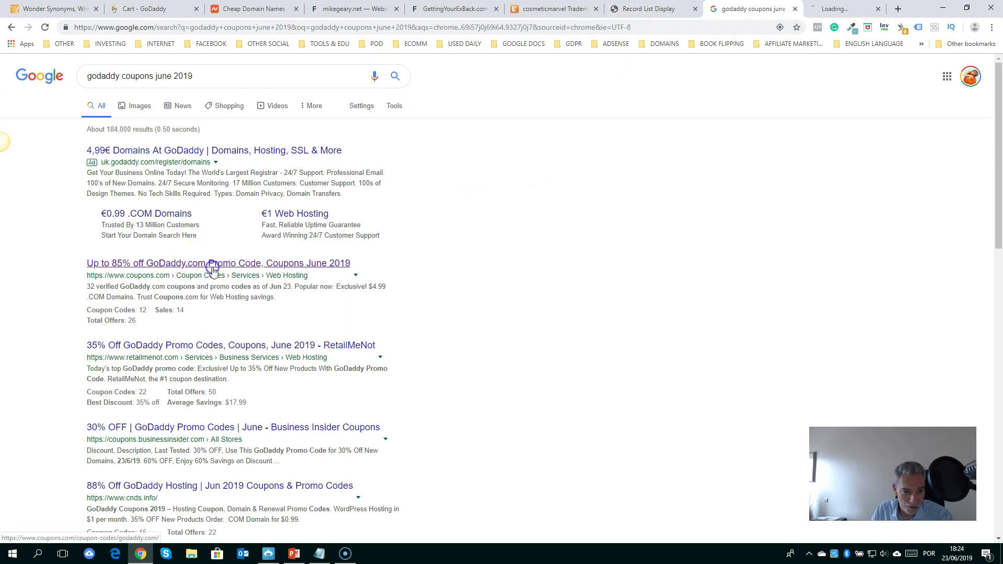
right_click(214, 344)
left_click(246, 352)
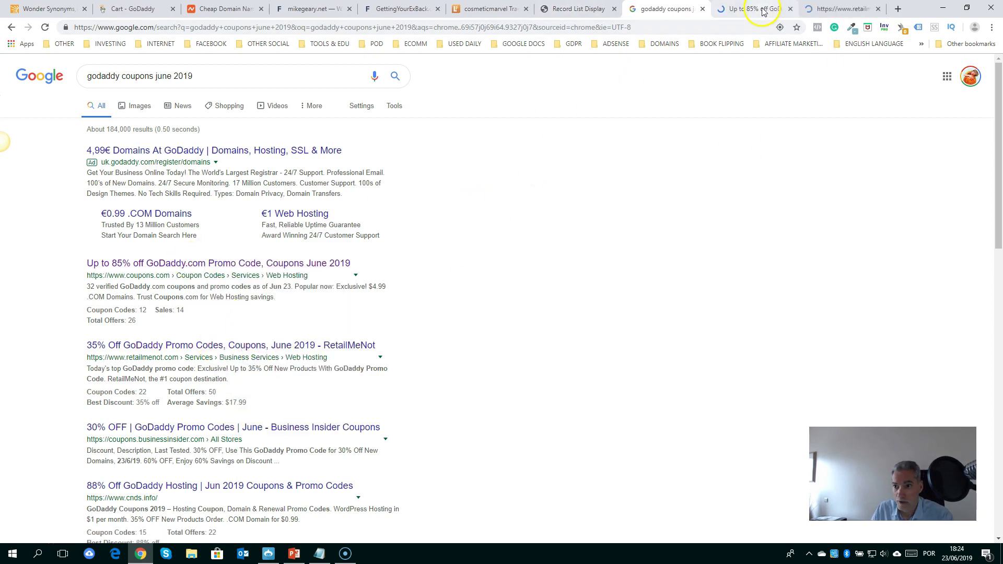
- Reveal the code for the "Exclusive! $4.99 .COM Domains" offer on Coupons.com and copy it
left_click(758, 8)
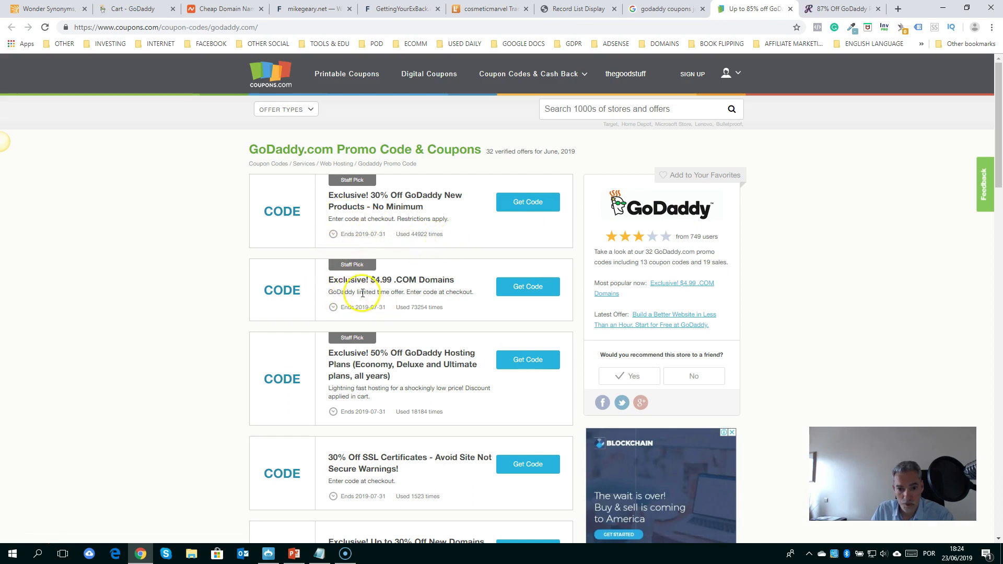
left_click(526, 288)
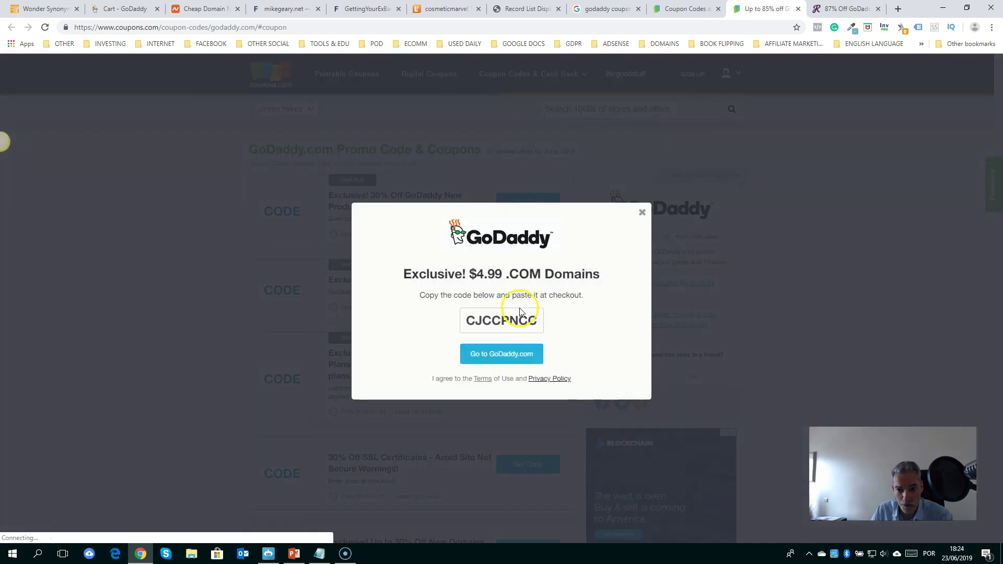
left_click_drag(535, 320, 464, 324)
key("ctrl+c")
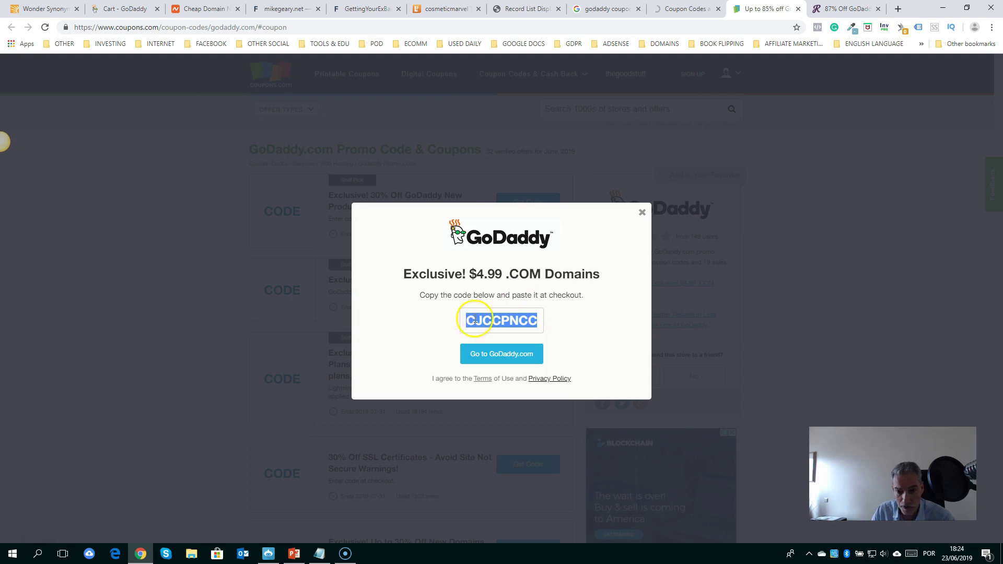
- Remove the current promo code from the GoDaddy cart and try to apply the copied code CJCCPNCC
left_click(603, 10)
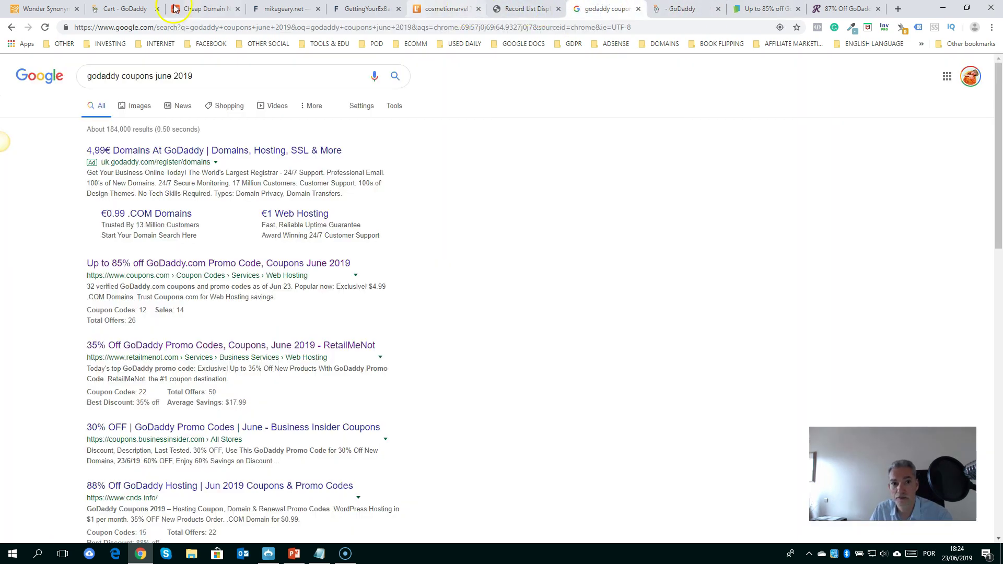
left_click(128, 9)
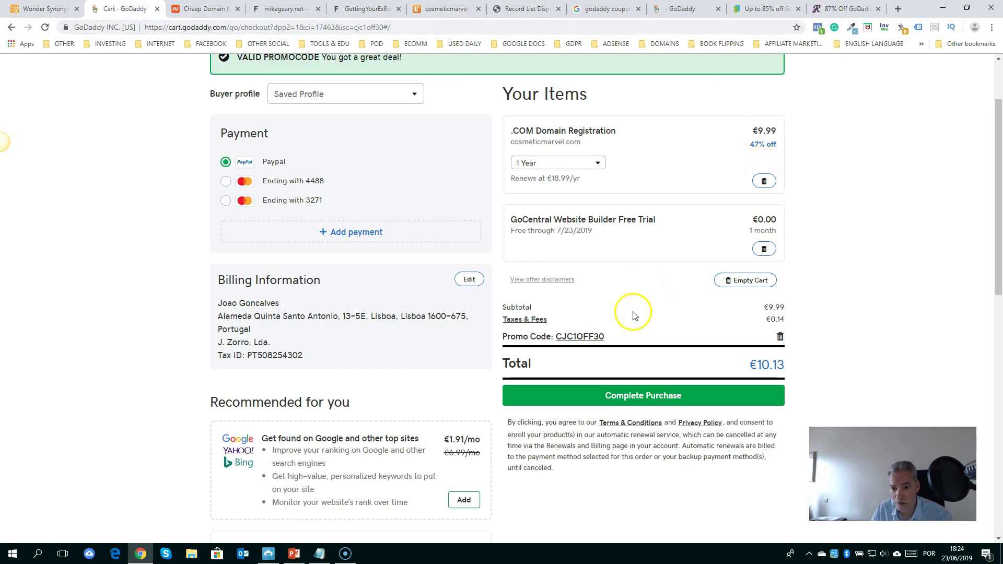
left_click(779, 338)
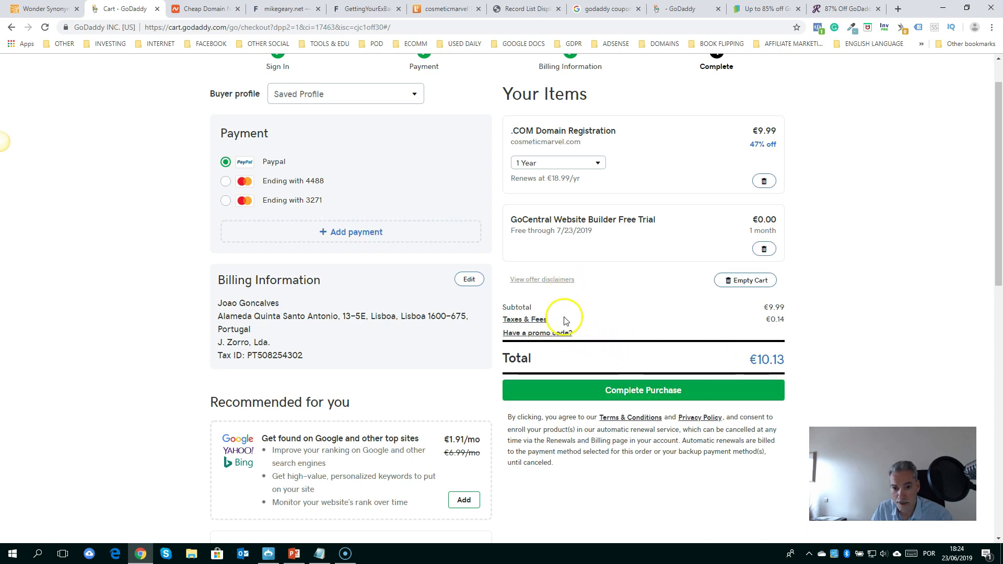
left_click(541, 333)
key("ctrl+v")
left_click(367, 186)
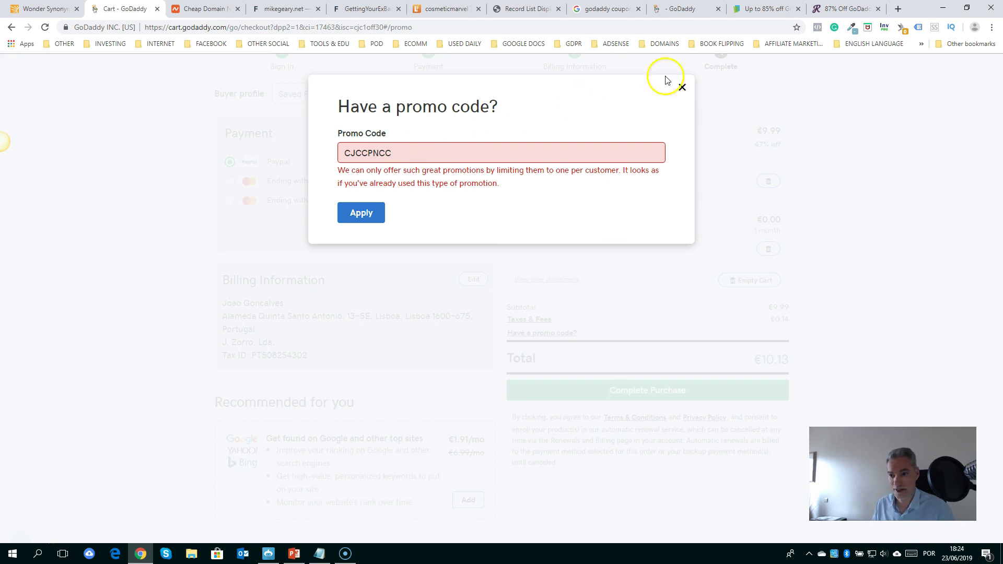
left_click(683, 88)
- Check RetailMeNot and its French site Ma Reduc, close the coupon site tabs and return to the GoDaddy cart
left_click(844, 16)
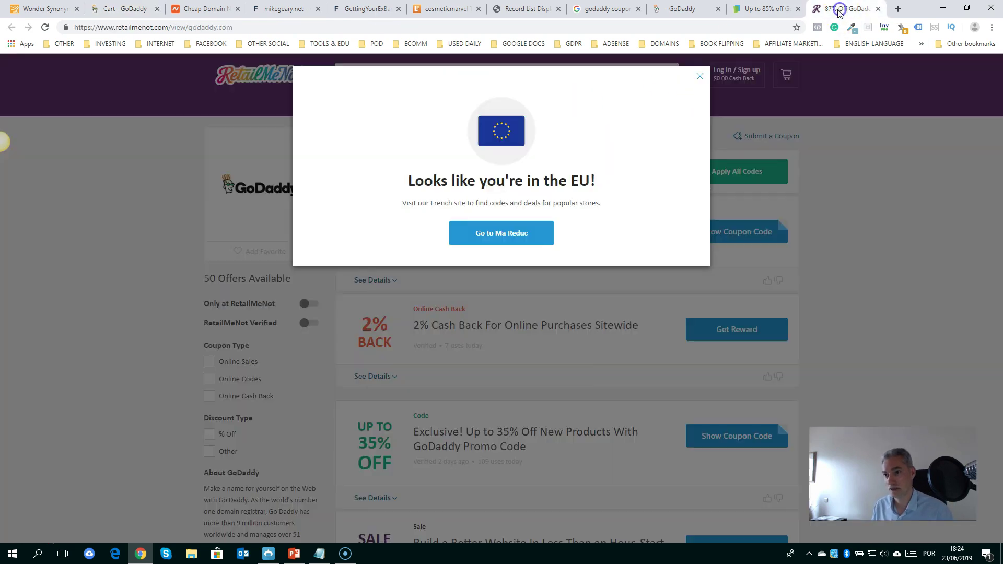
left_click(500, 237)
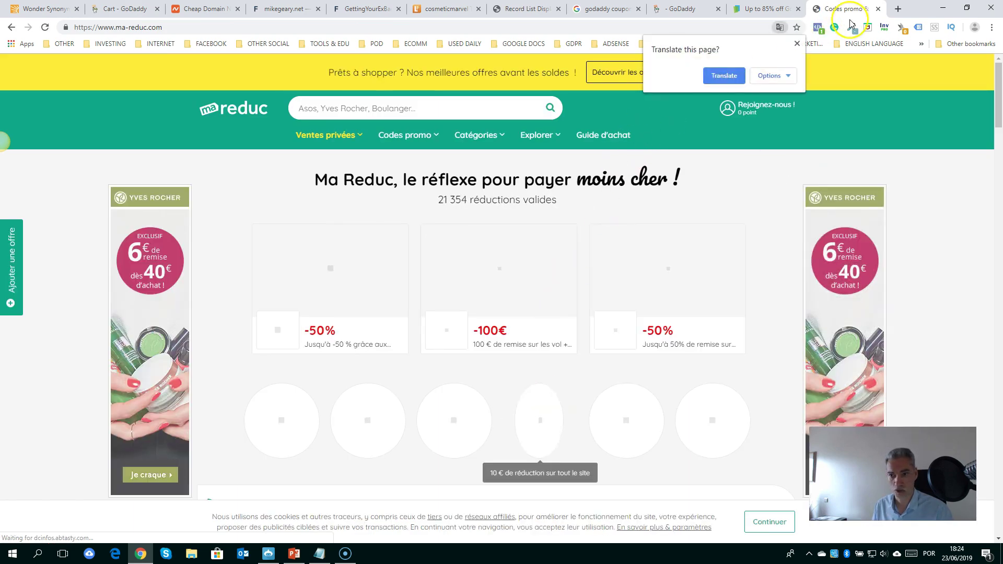
left_click(878, 8)
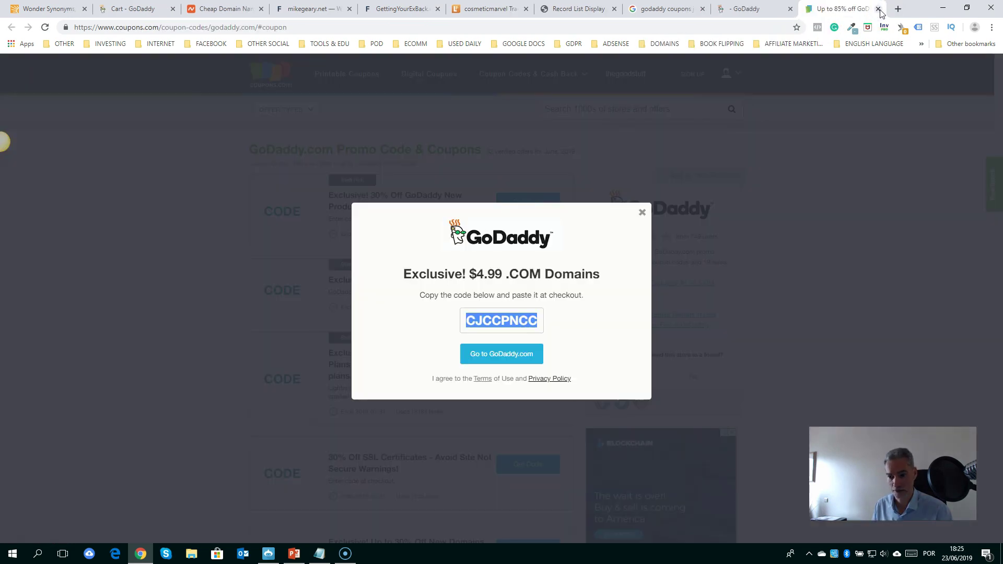
left_click(878, 9)
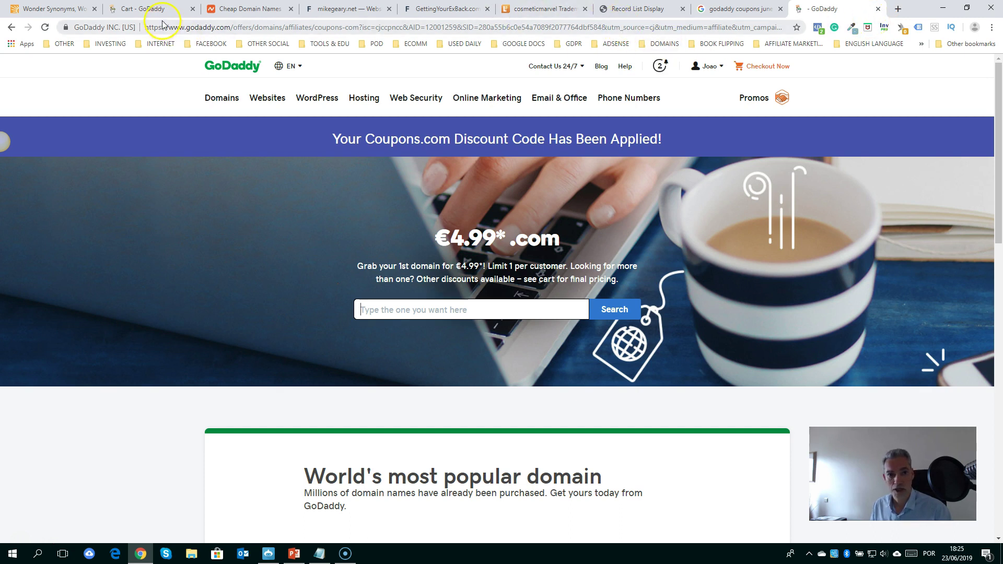
left_click(152, 9)
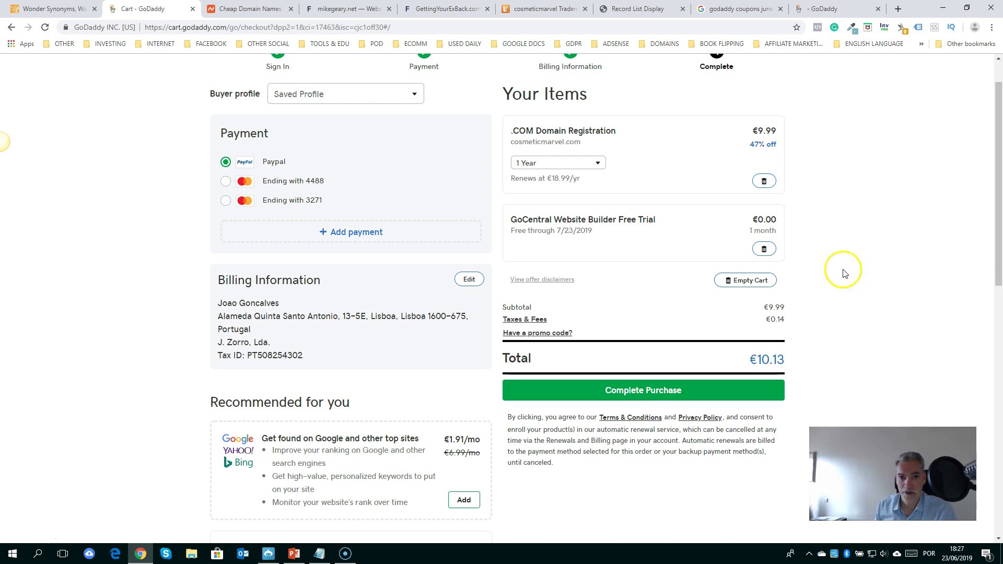
- View the Flippa listing for mikegeary.net and highlight the domain and its sale price
left_click(342, 9)
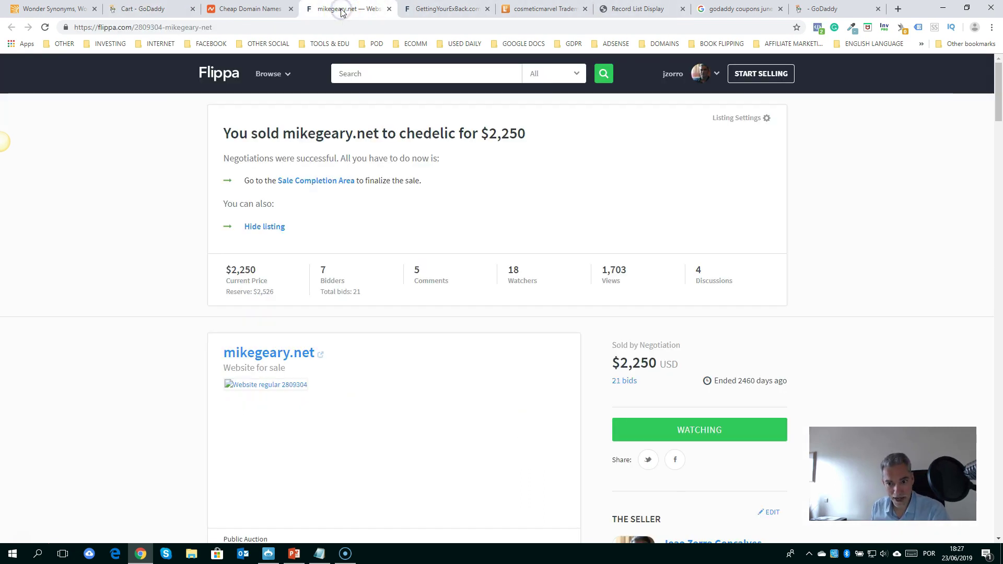
left_click_drag(282, 133, 374, 133)
left_click(494, 133)
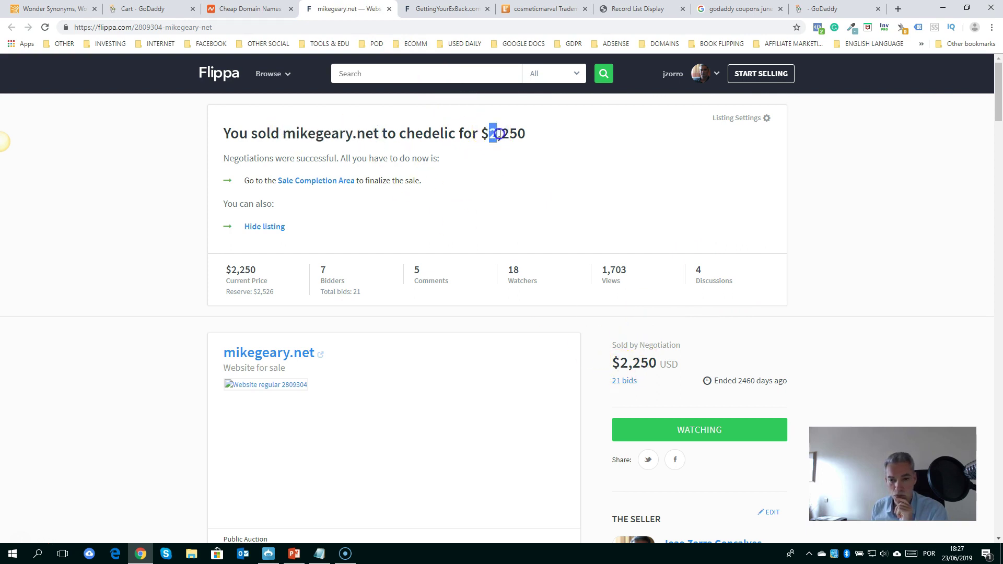
left_click_drag(502, 133, 524, 134)
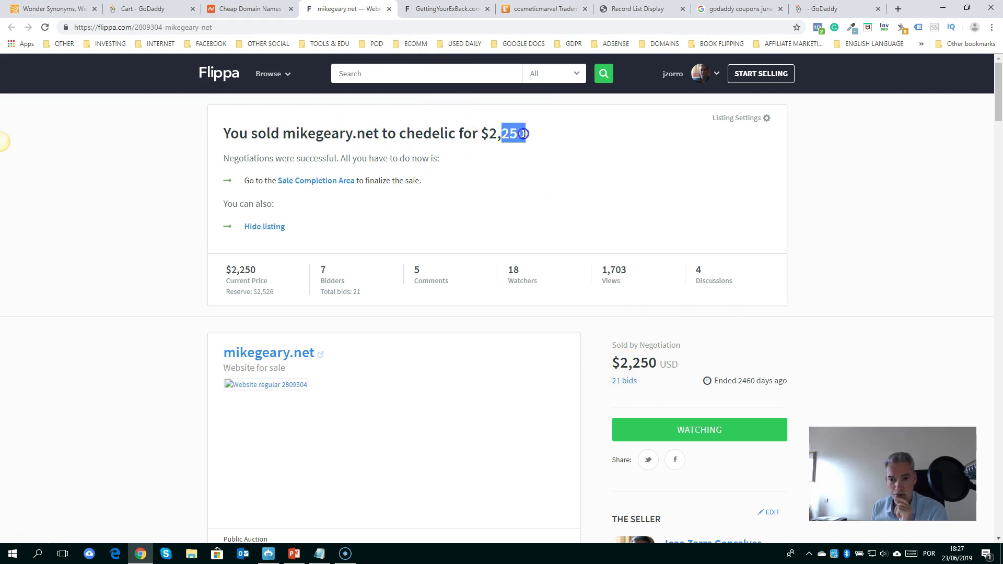
- View the Flippa listing for GettingYourExBack.com and highlight the domain and its sale price
left_click(444, 8)
left_click_drag(283, 131, 406, 127)
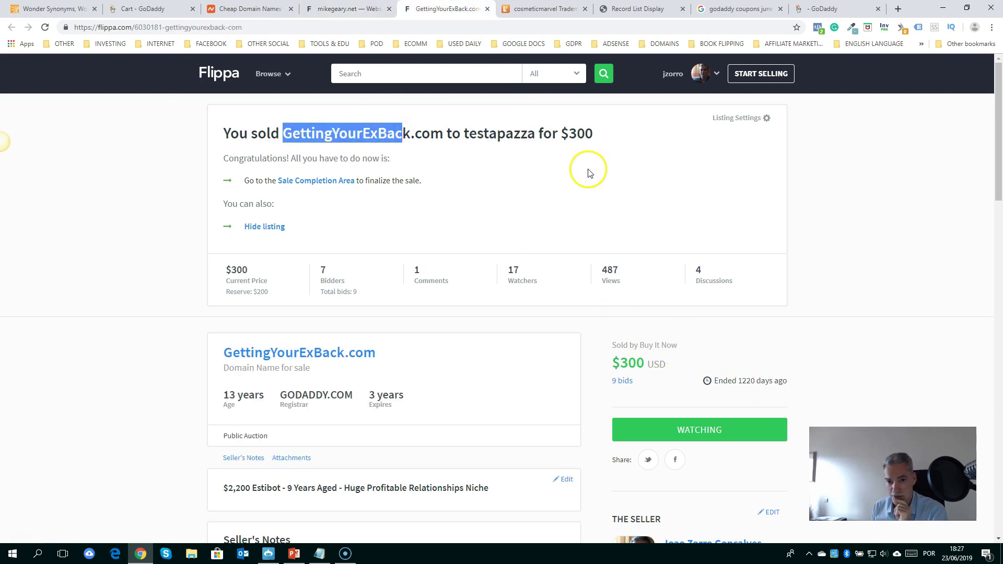
left_click_drag(561, 134, 593, 134)
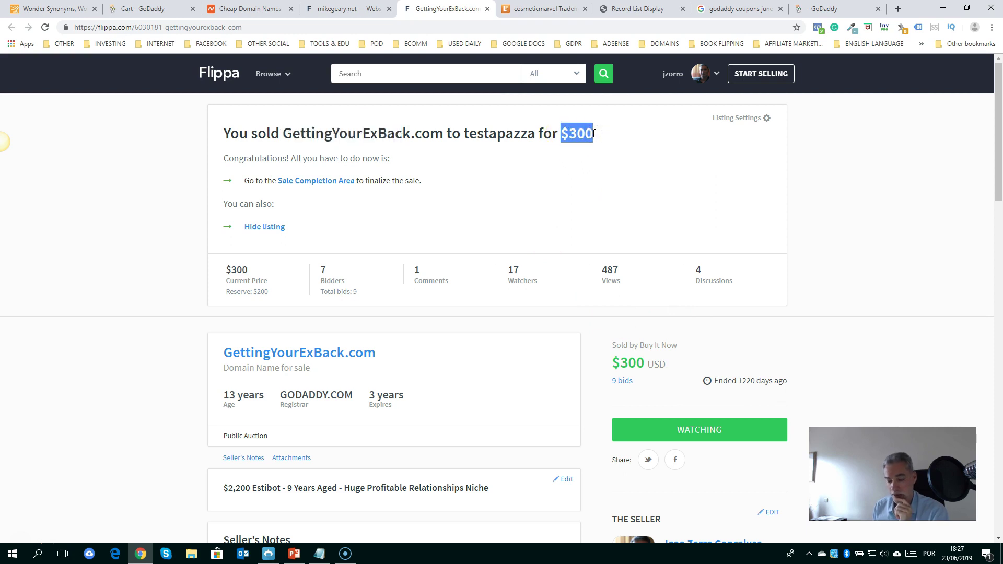